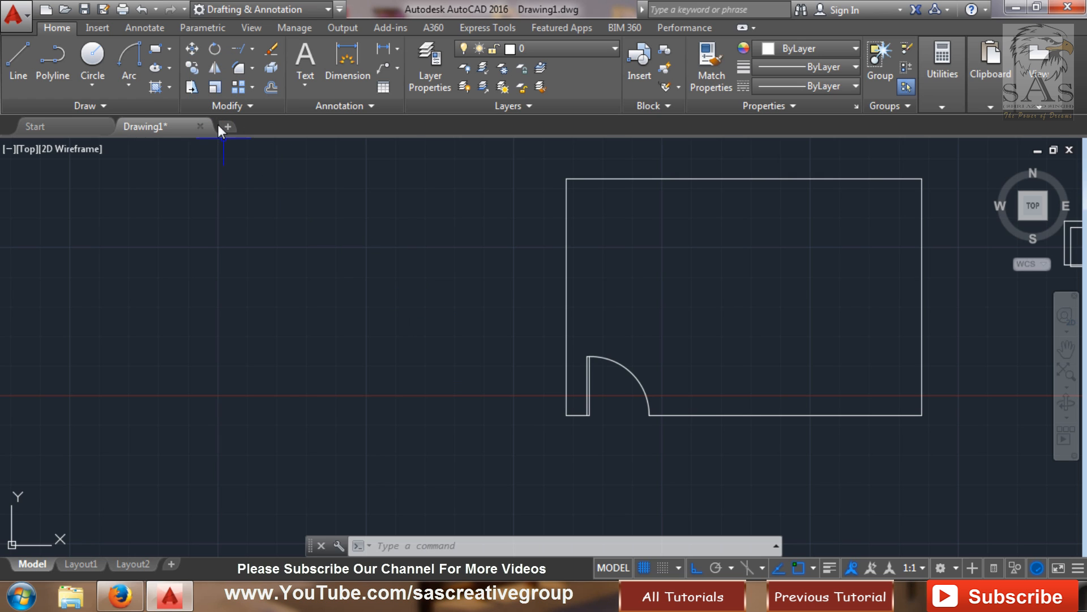
# - Try mirroring the room and its door about the room's left wall while keeping the source objects, and undo it
pyautogui.click(215, 69)
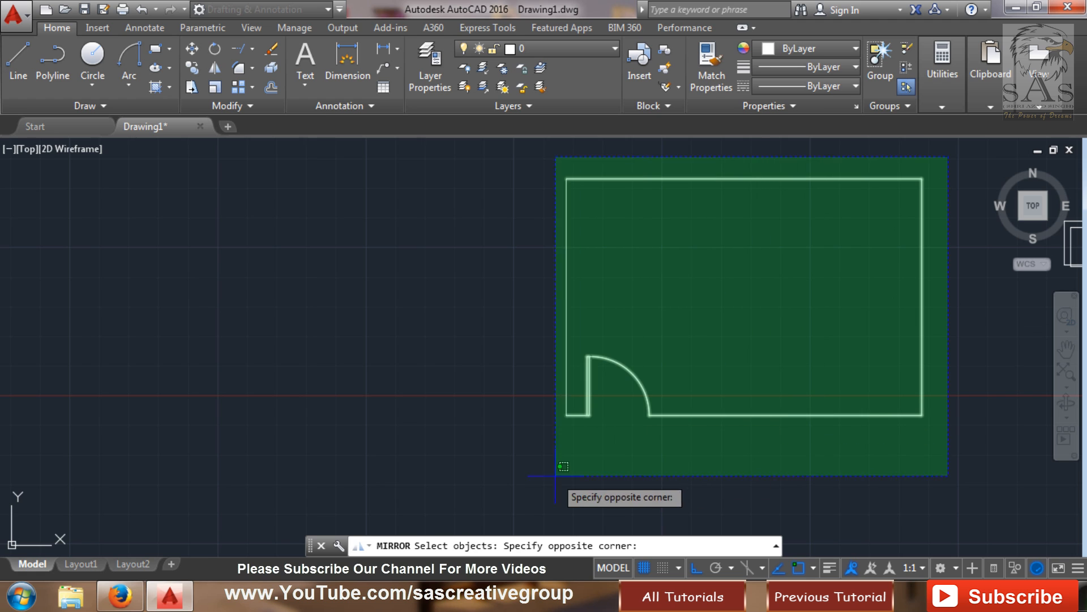
pyautogui.click(514, 468)
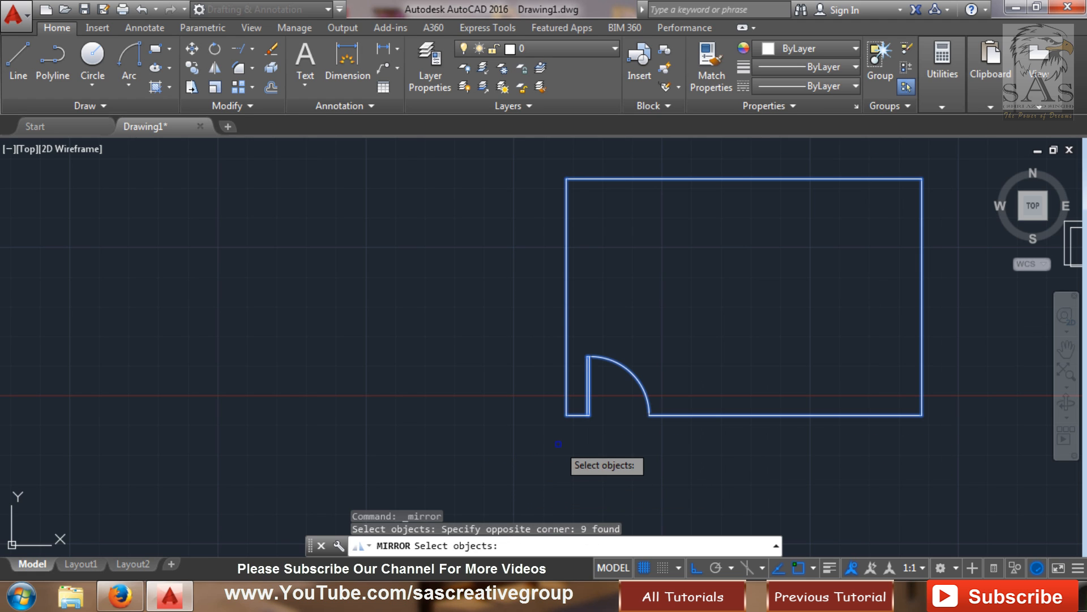
pyautogui.press('Return')
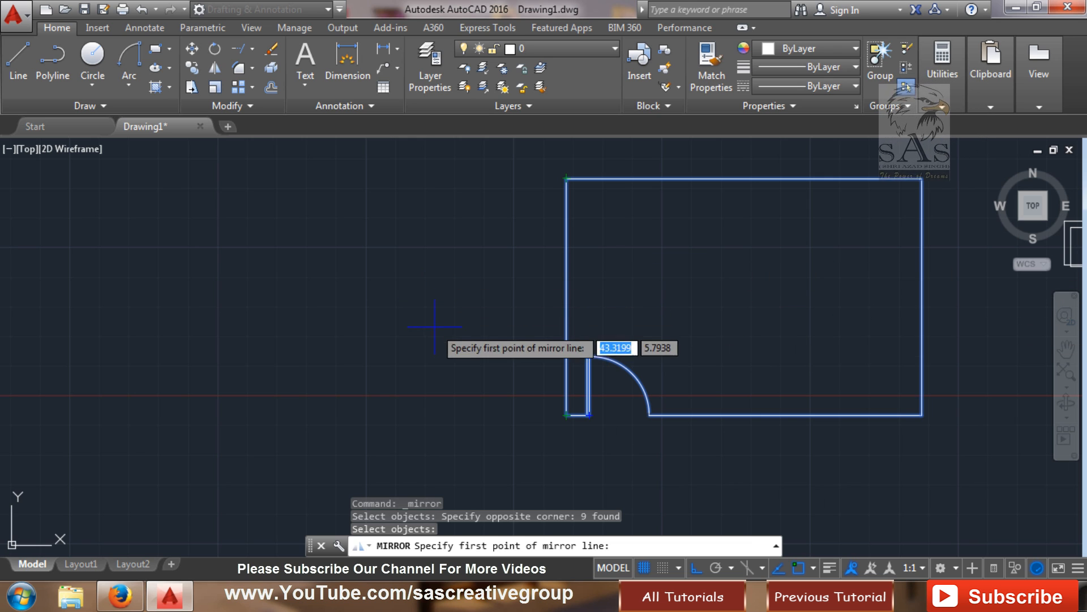
pyautogui.click(566, 178)
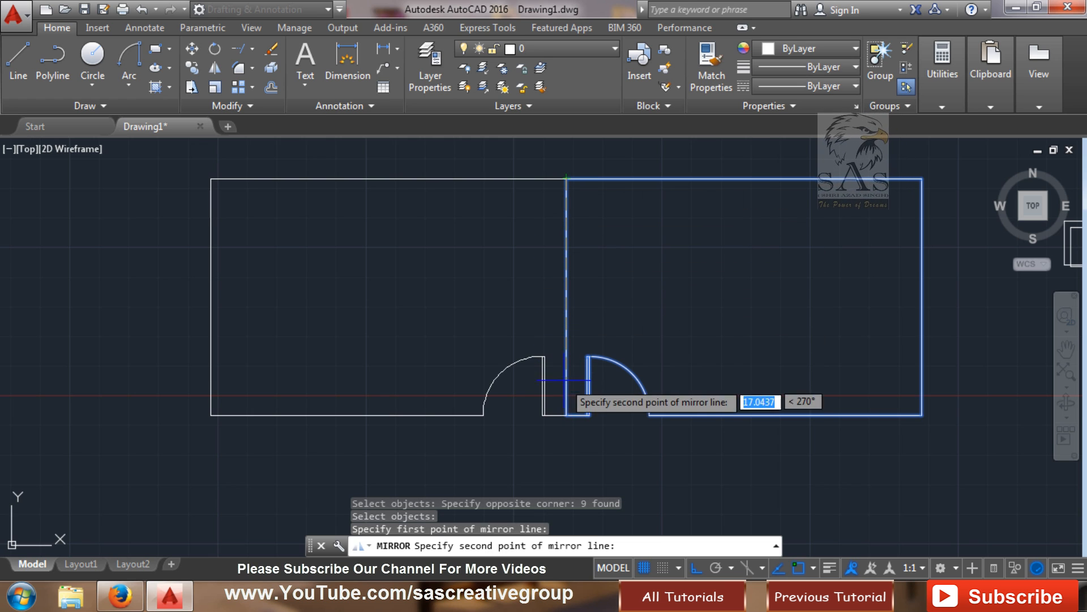
pyautogui.click(567, 415)
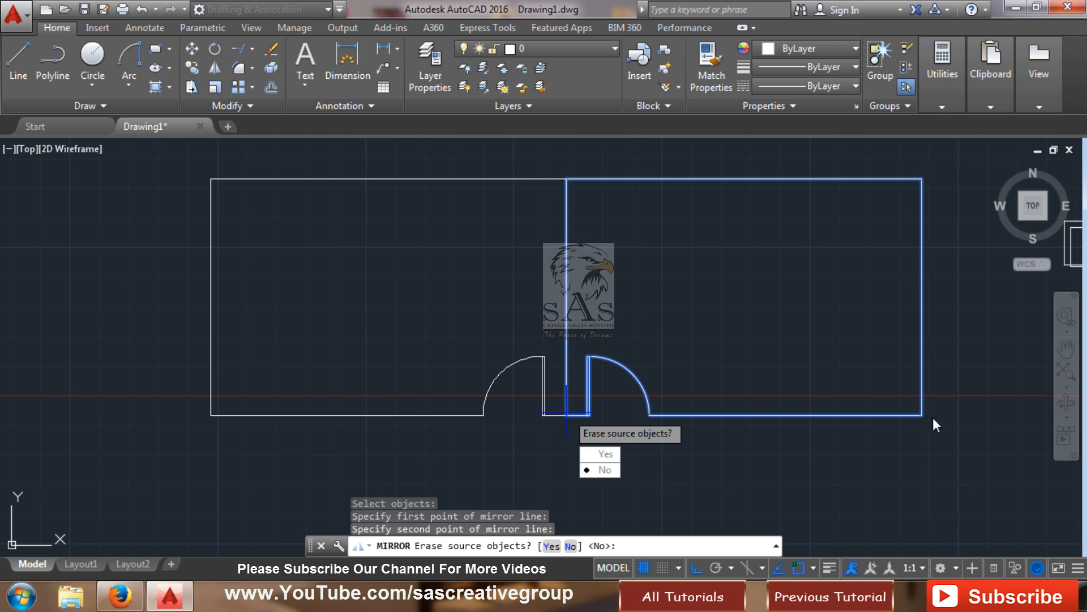
pyautogui.click(605, 469)
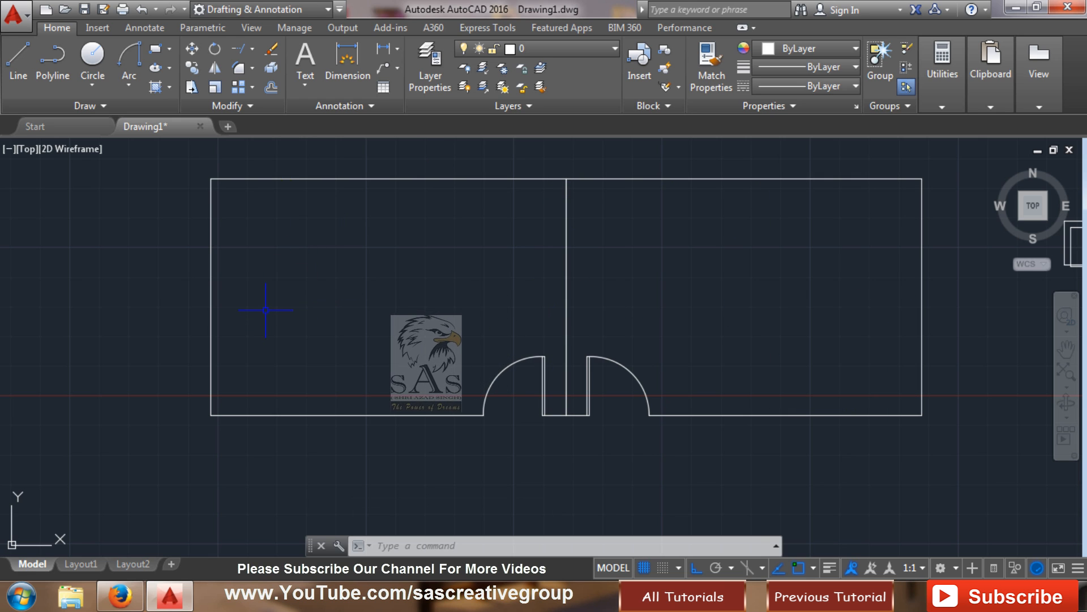
pyautogui.hotkey('ctrl', 'z')
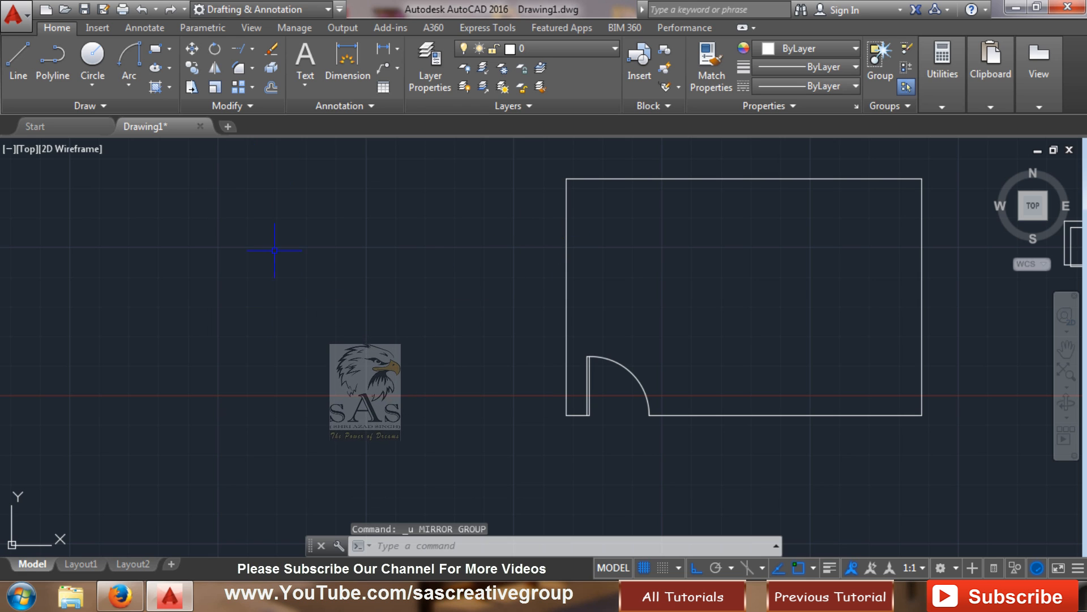
pyautogui.click(215, 68)
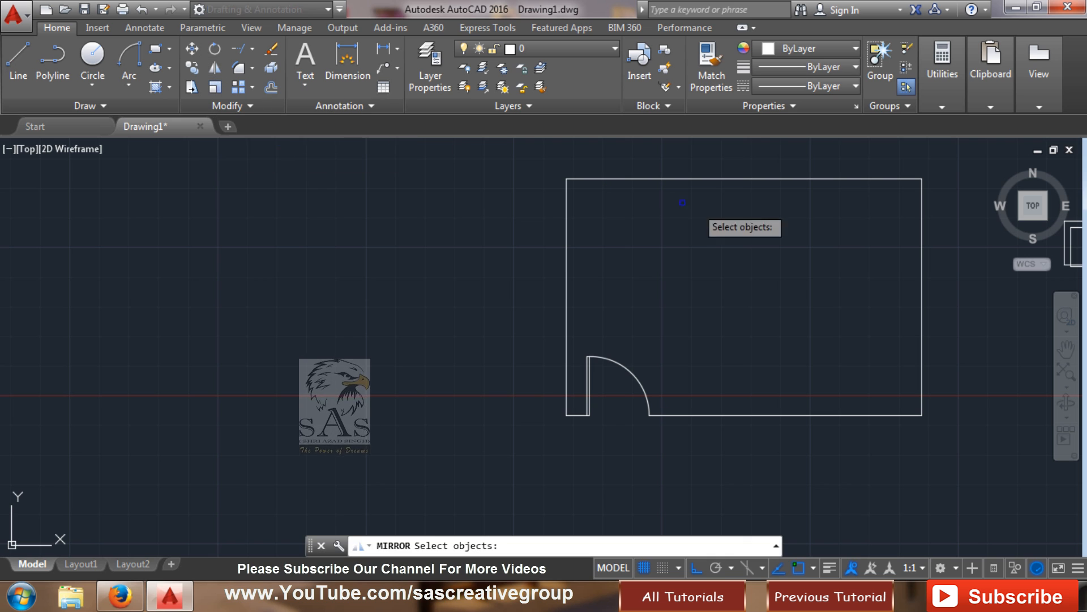
pyautogui.click(935, 164)
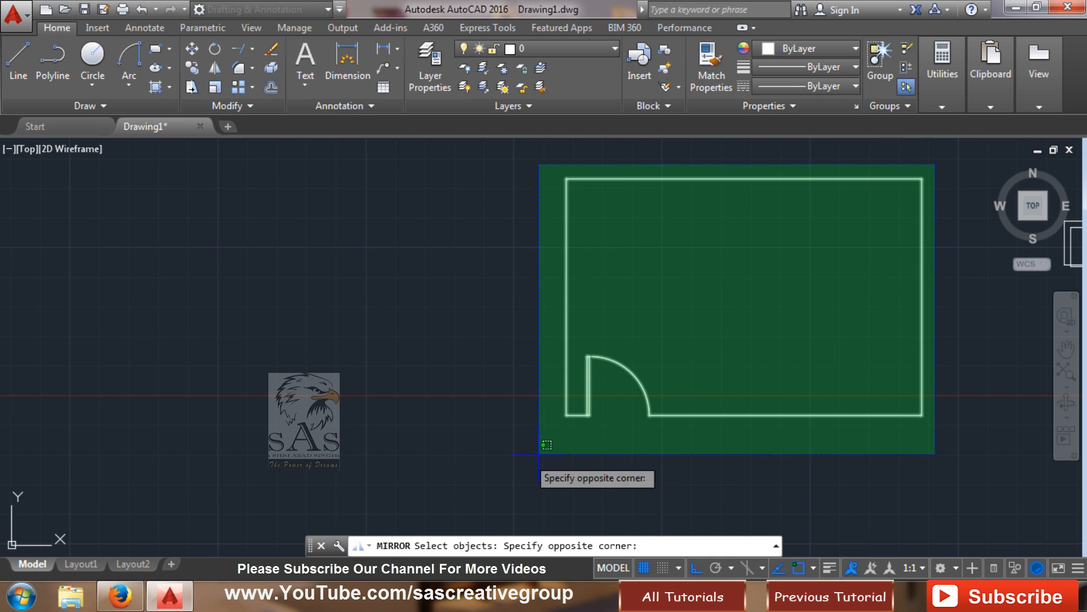
pyautogui.click(539, 454)
pyautogui.press('Return')
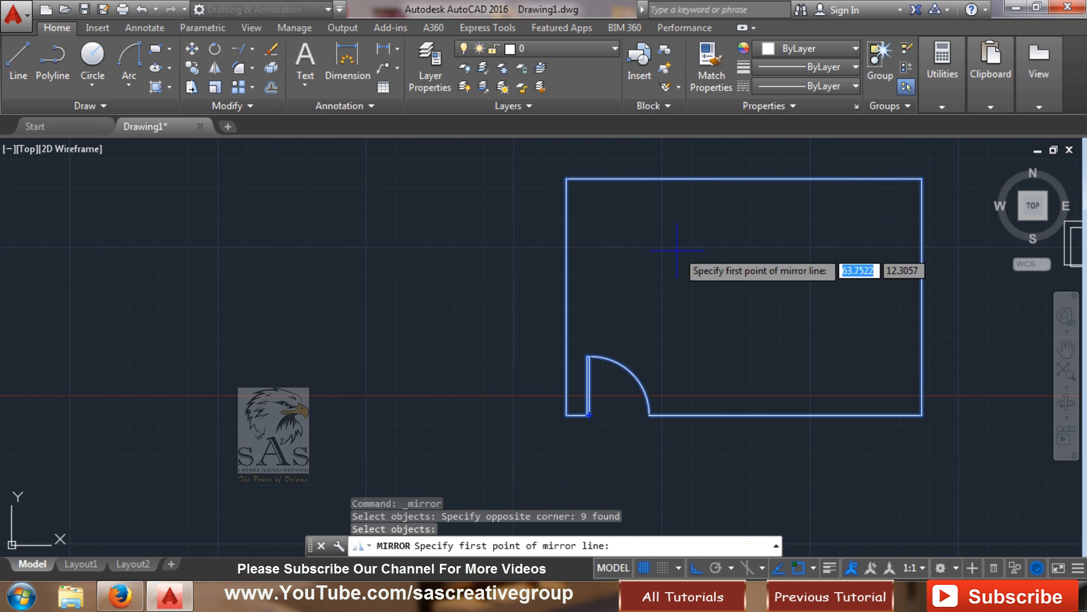
pyautogui.scroll(-5, 585, 294)
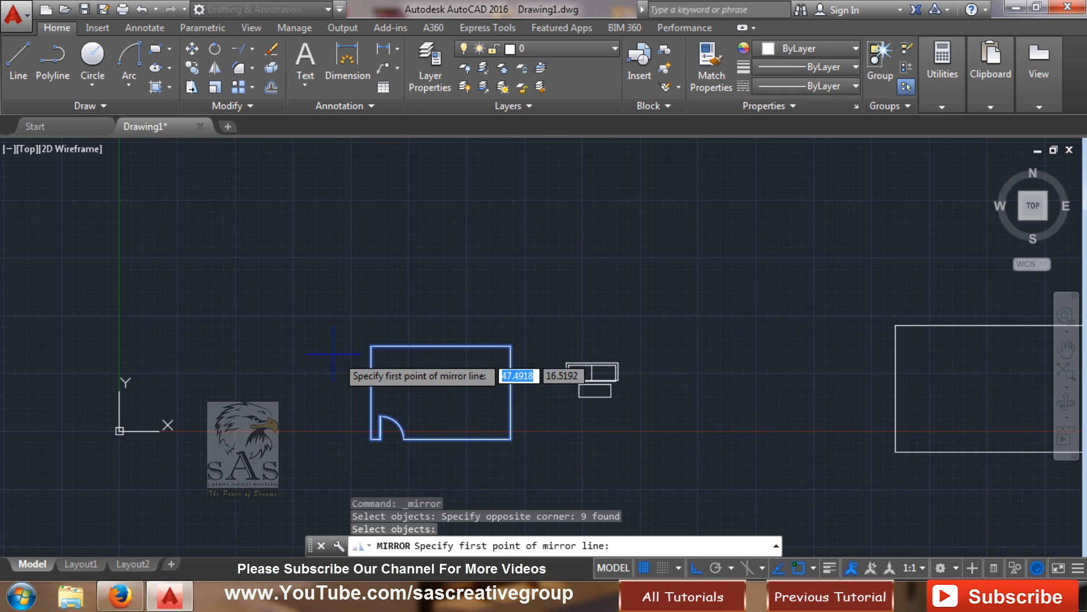
pyautogui.scroll(2, 334, 354)
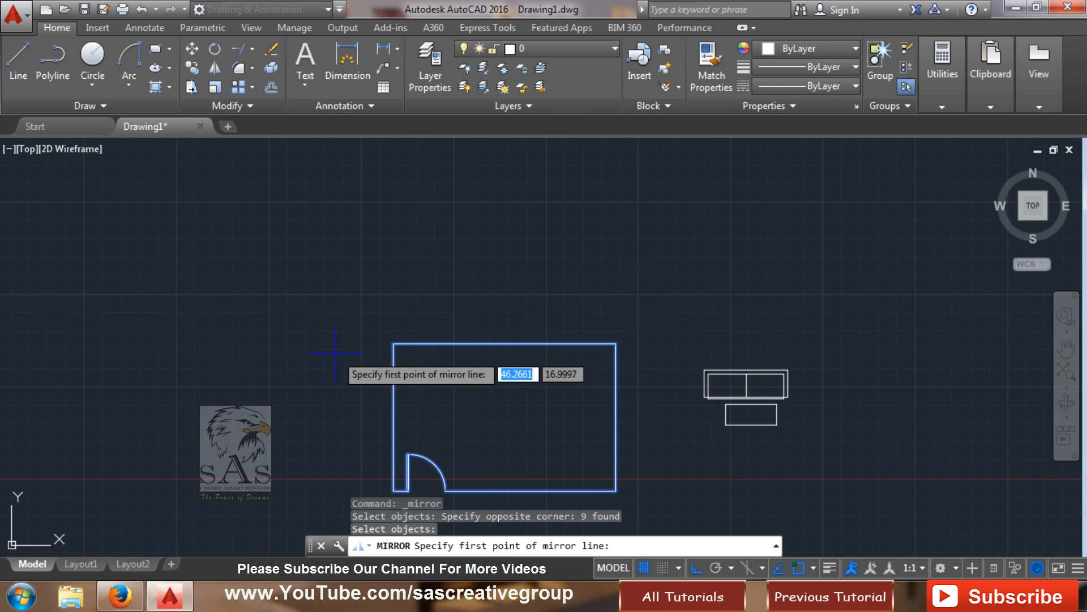
pyautogui.click(616, 343)
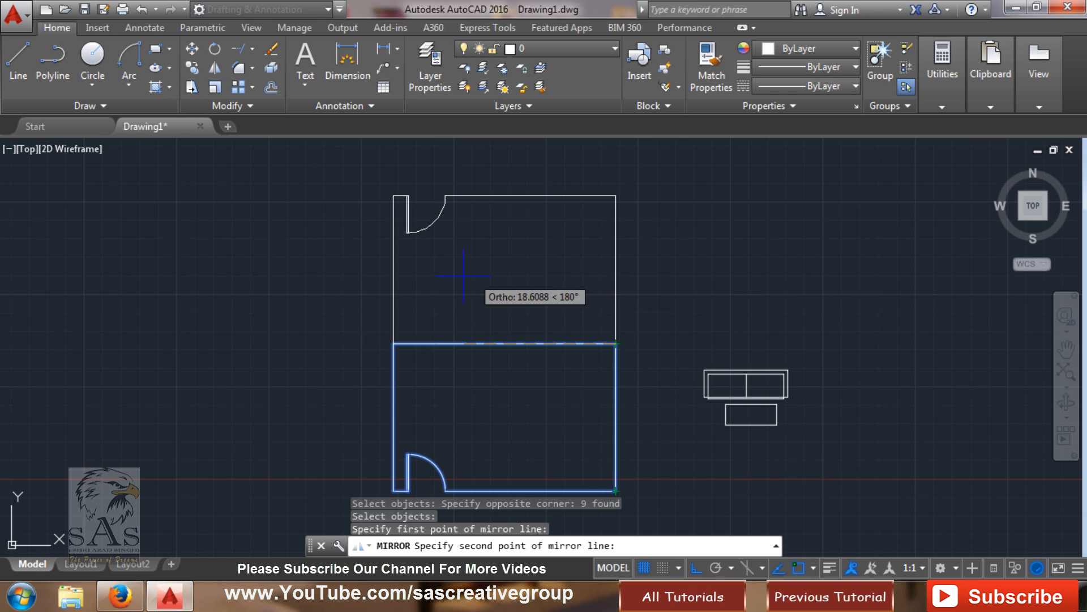
pyautogui.press('Escape')
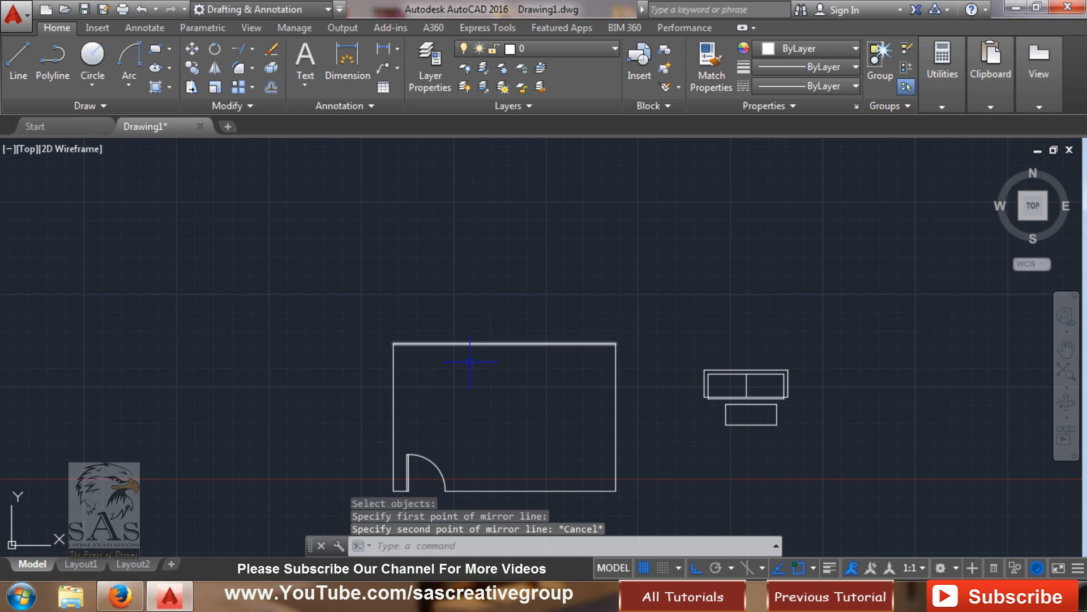
# - Draw a vertical reference line 2 units left of the room, spanning its full height, and delete the short connecting segment
pyautogui.moveTo(469, 365)
pyautogui.mouseDown(button='middle')
pyautogui.moveTo(488, 369)
pyautogui.moveTo(589, 311)
pyautogui.moveTo(639, 321)
pyautogui.mouseUp(button='middle')
pyautogui.scroll(3, 636, 320)
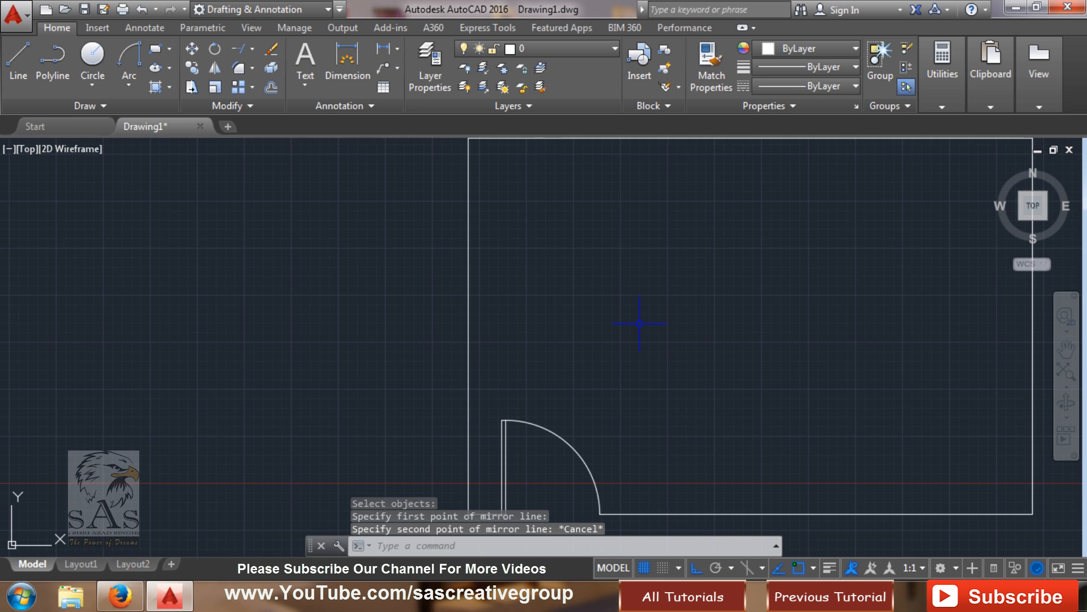
pyautogui.scroll(-3, 617, 334)
pyautogui.scroll(3, 513, 348)
pyautogui.scroll(-2, 513, 348)
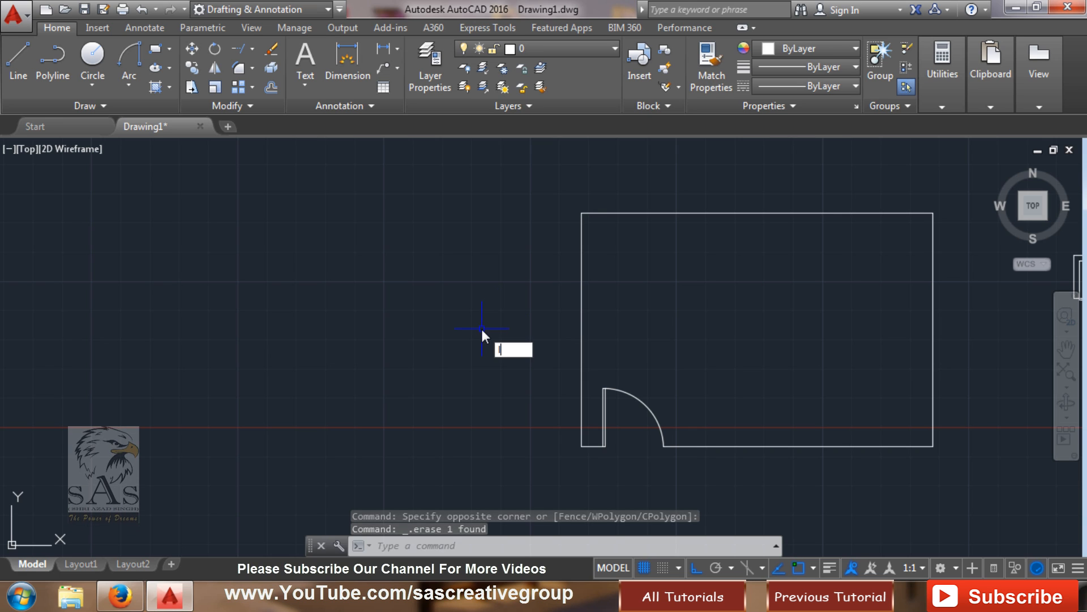
pyautogui.write('l')
pyautogui.press('Return')
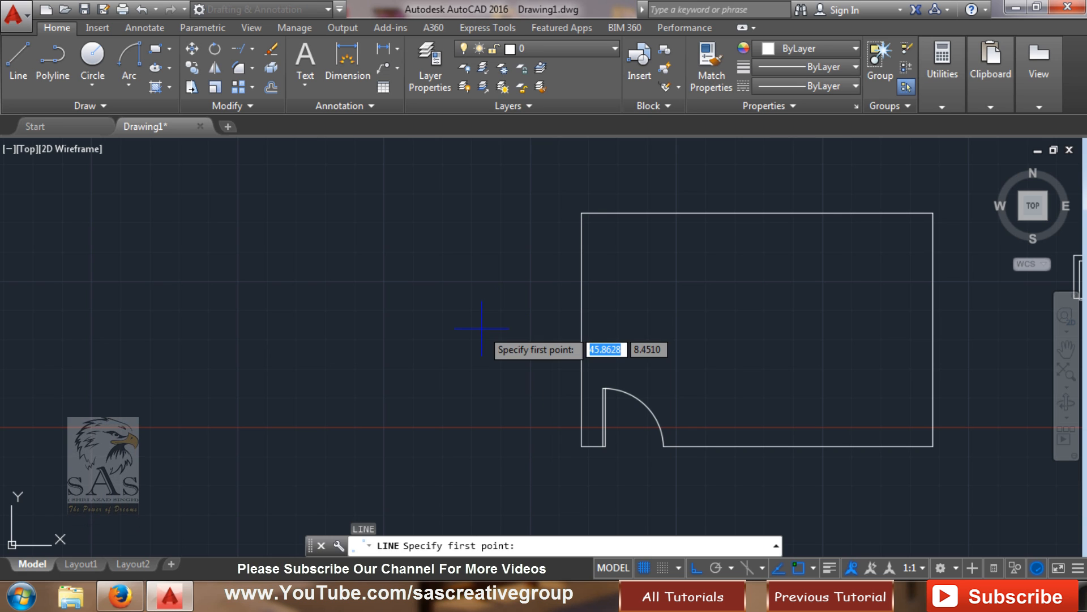
pyautogui.click(582, 213)
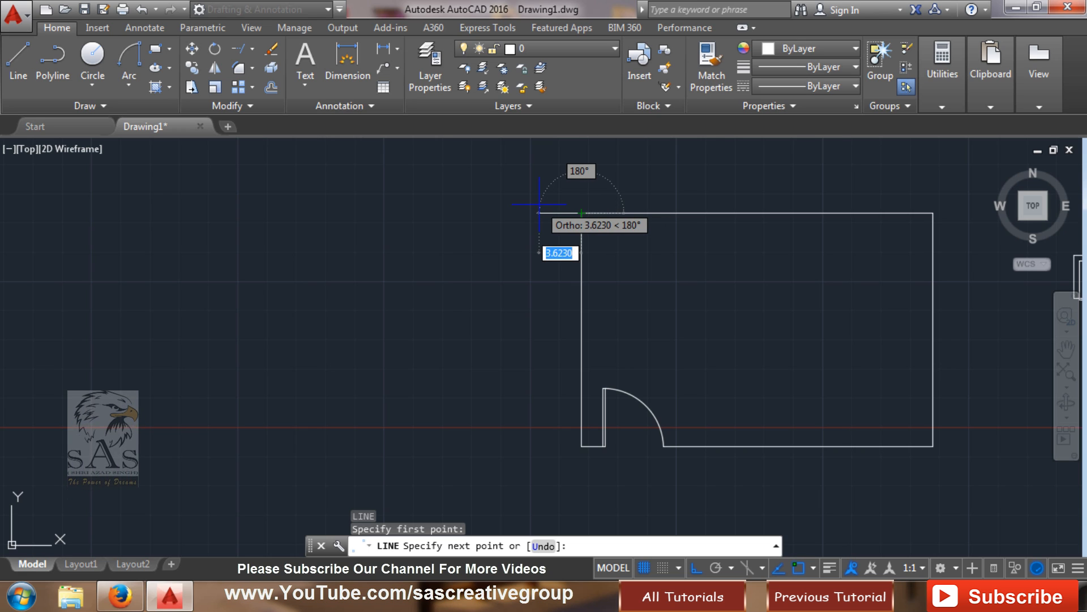
pyautogui.write('2')
pyautogui.press('Return')
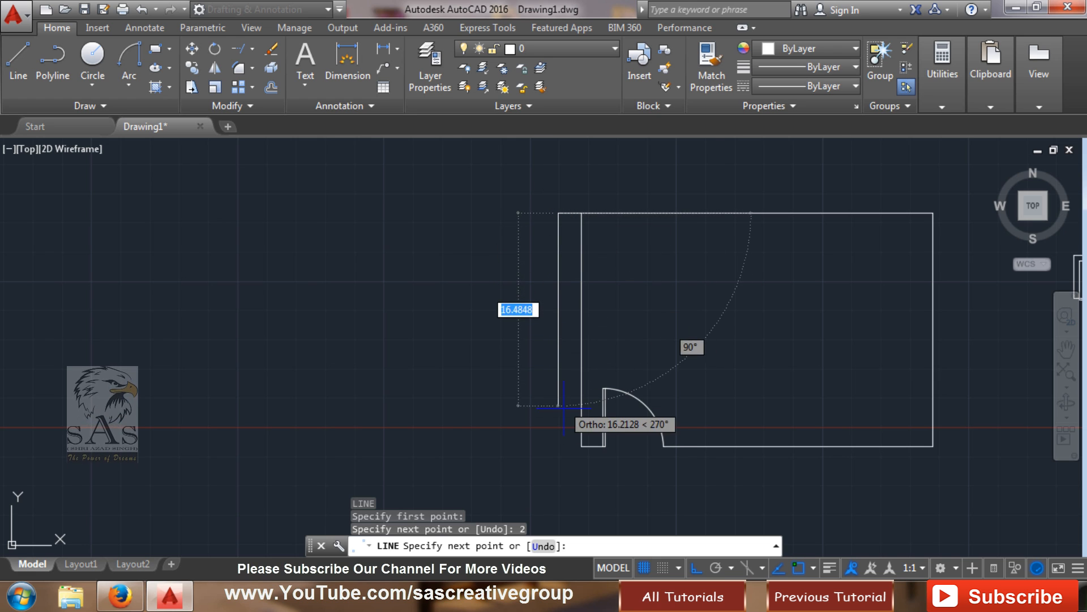
pyautogui.click(558, 447)
pyautogui.press('Escape')
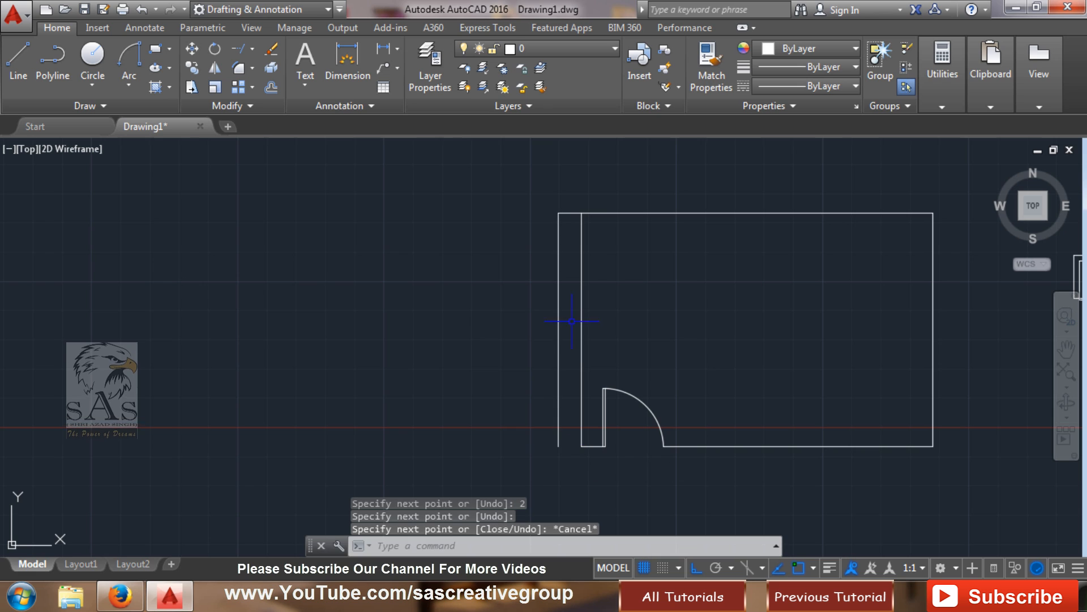
pyautogui.click(570, 213)
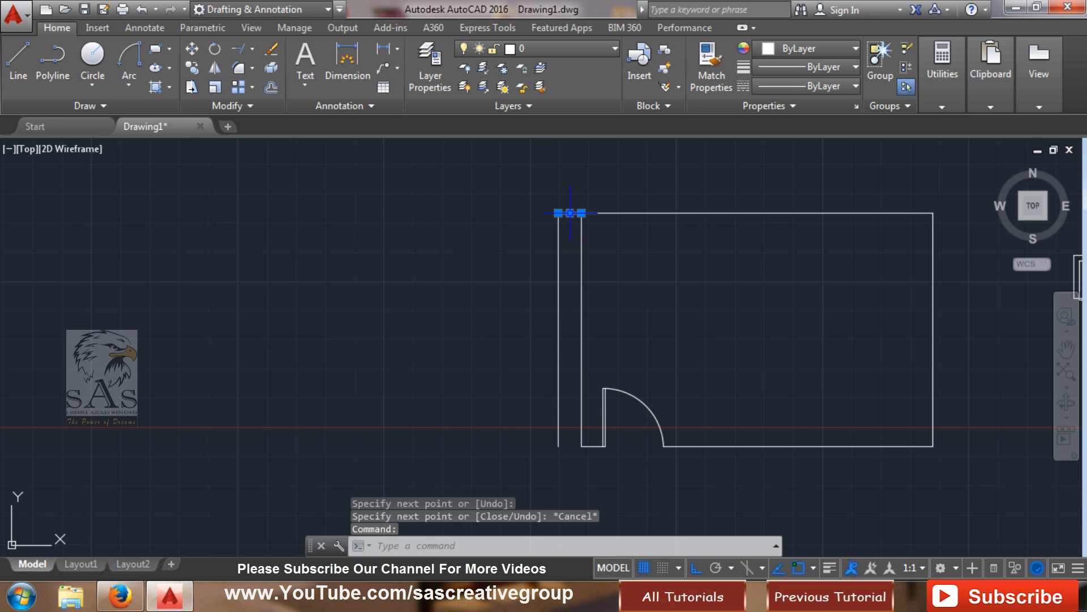
pyautogui.press('Delete')
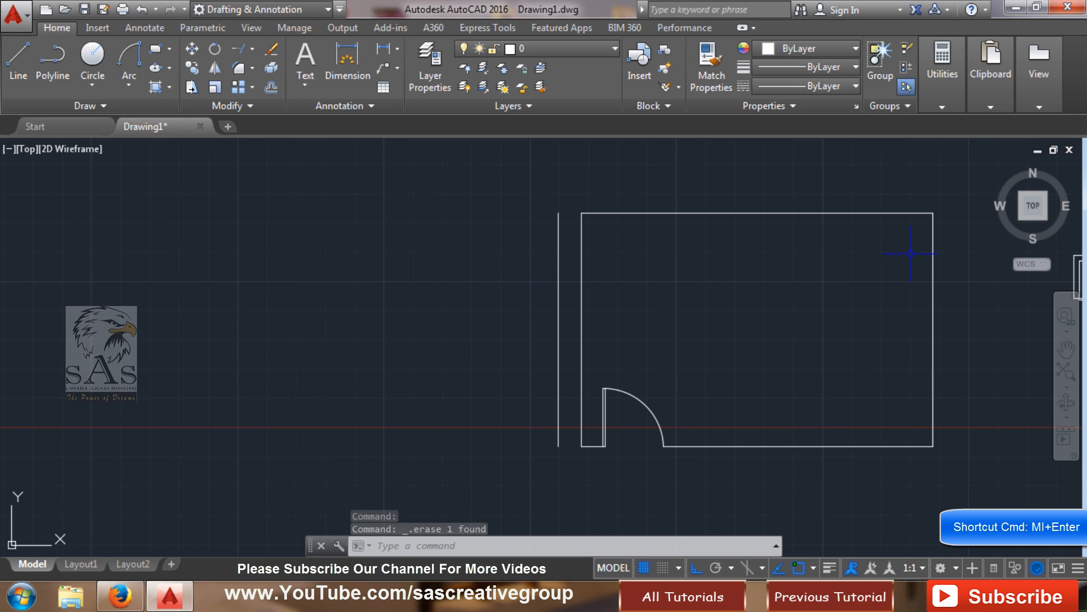
# - Mirror the room and its door about the vertical reference line, keeping the source objects
pyautogui.write('MI')
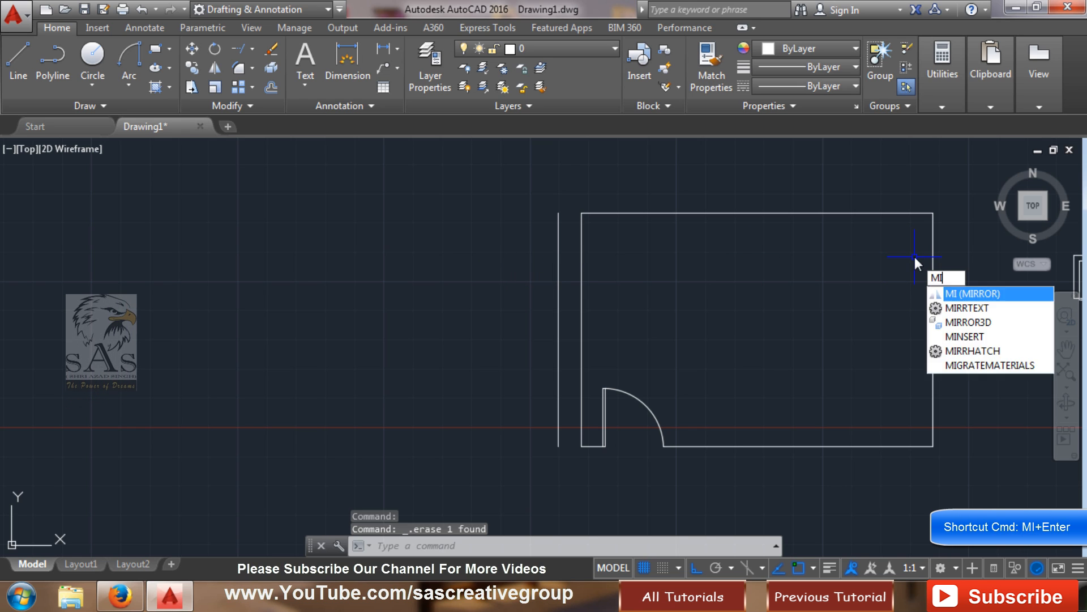
pyautogui.press('Return')
pyautogui.click(955, 206)
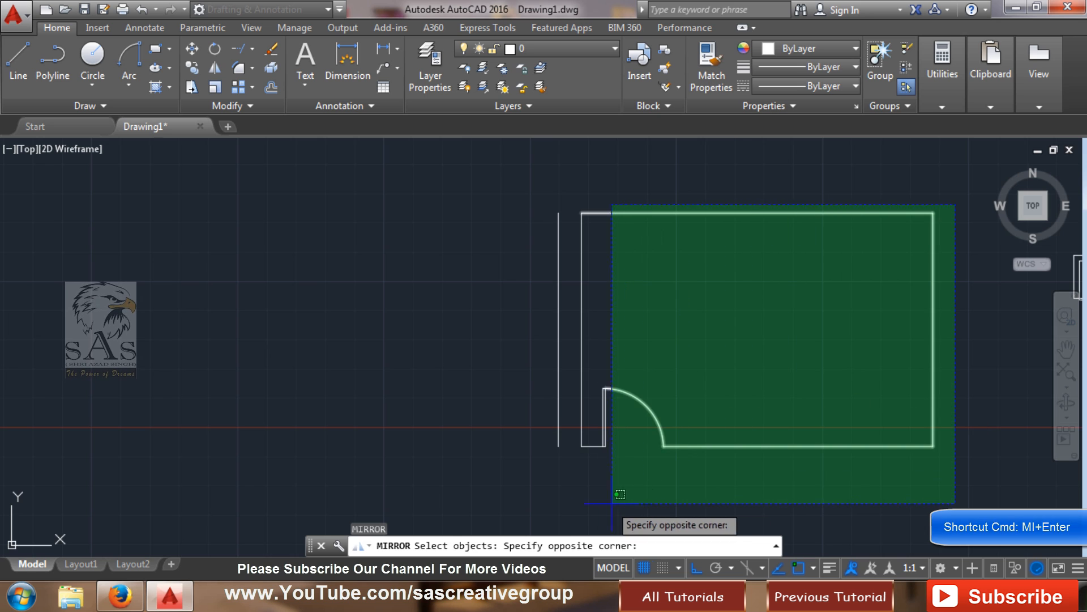
pyautogui.click(582, 487)
pyautogui.press('Return')
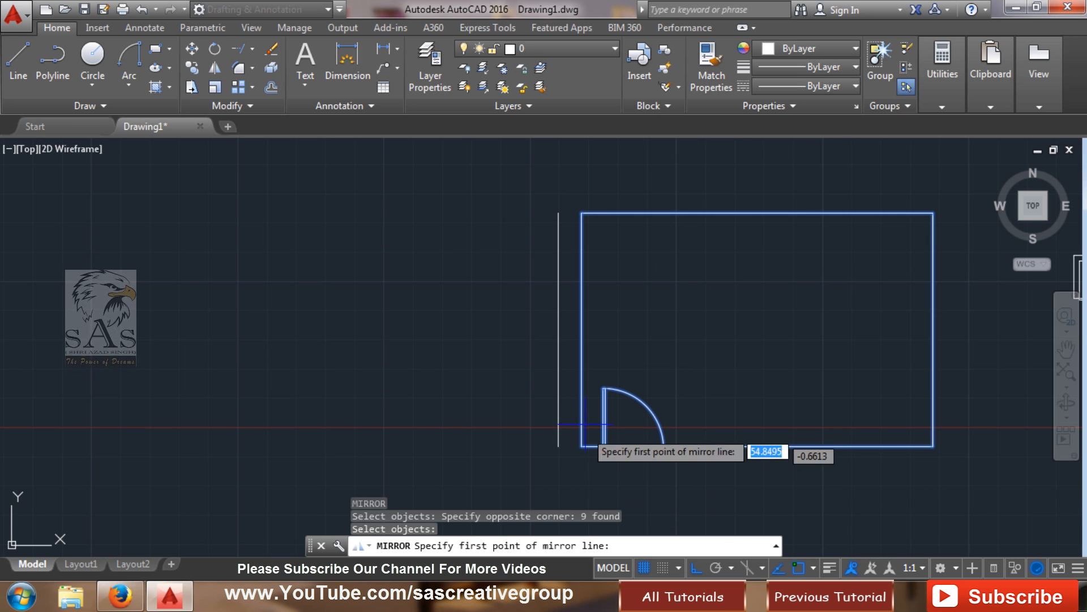
pyautogui.click(559, 213)
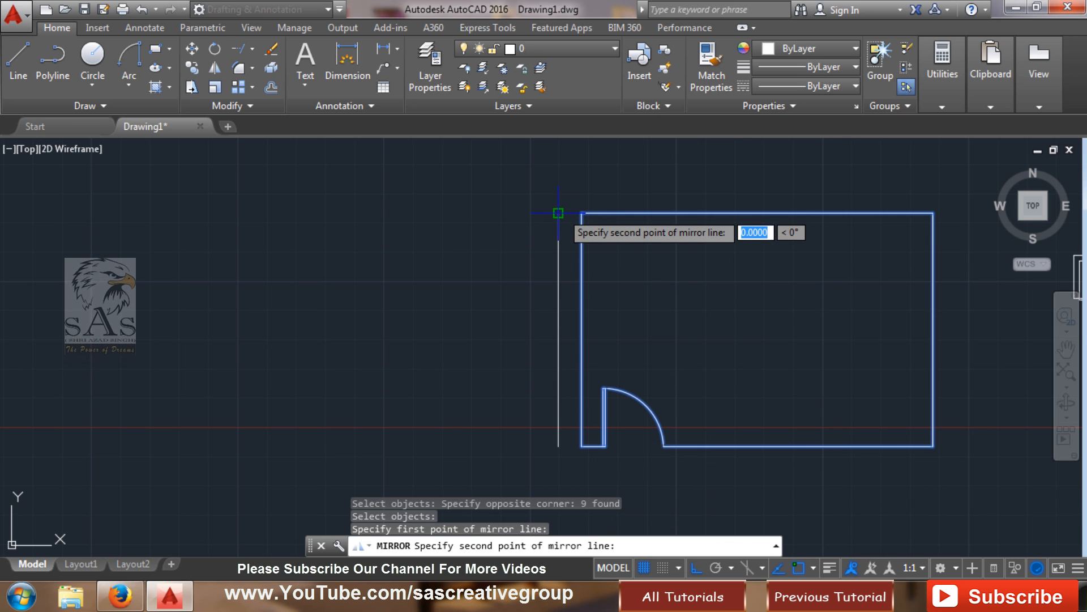
pyautogui.click(559, 447)
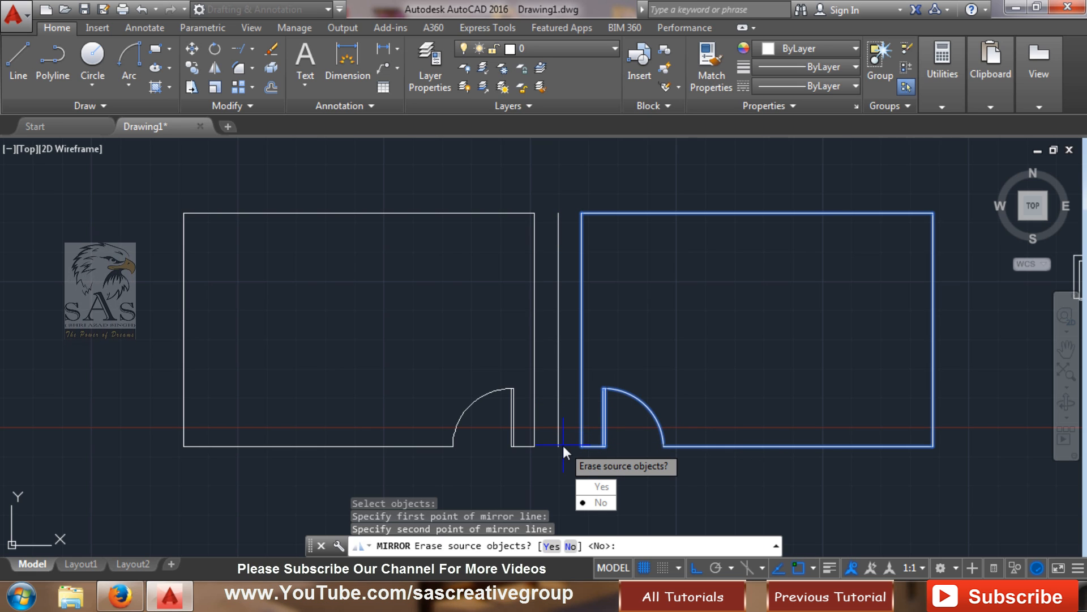
pyautogui.click(600, 503)
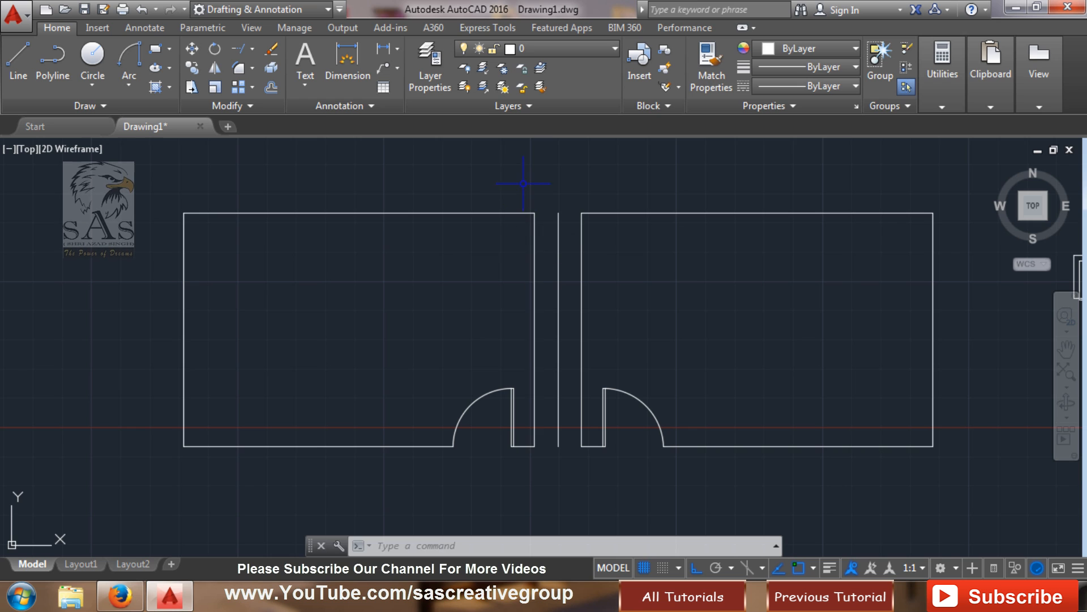
# - Delete the vertical reference line between the two rooms
pyautogui.click(572, 323)
pyautogui.click(537, 332)
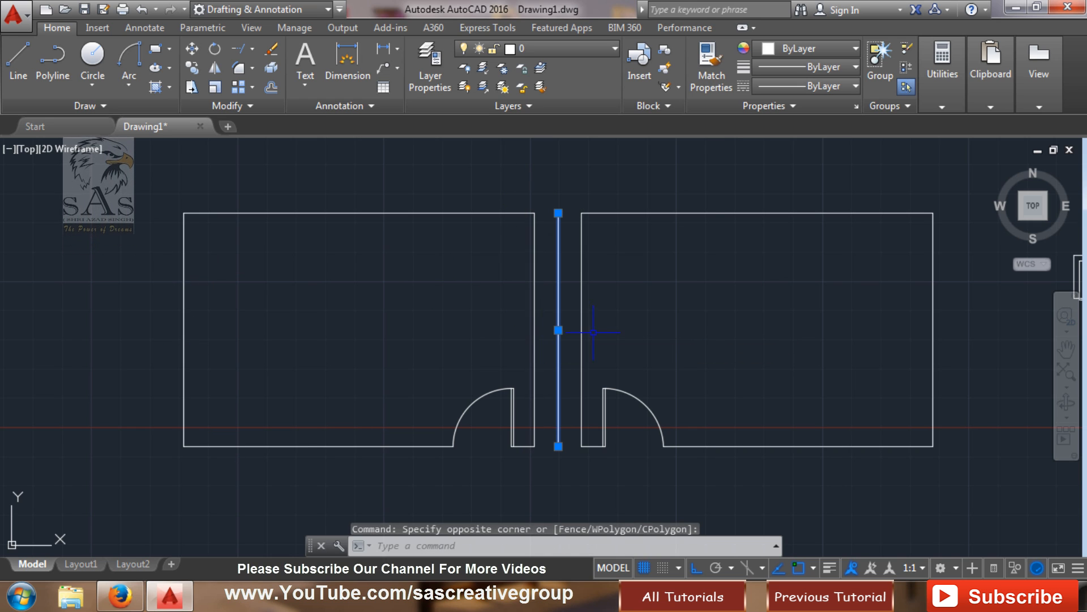
pyautogui.press('Delete')
# - Mirror the sloped outline and its circle about the outline's tall vertical edge, keeping the source objects
pyautogui.scroll(-3, 643, 311)
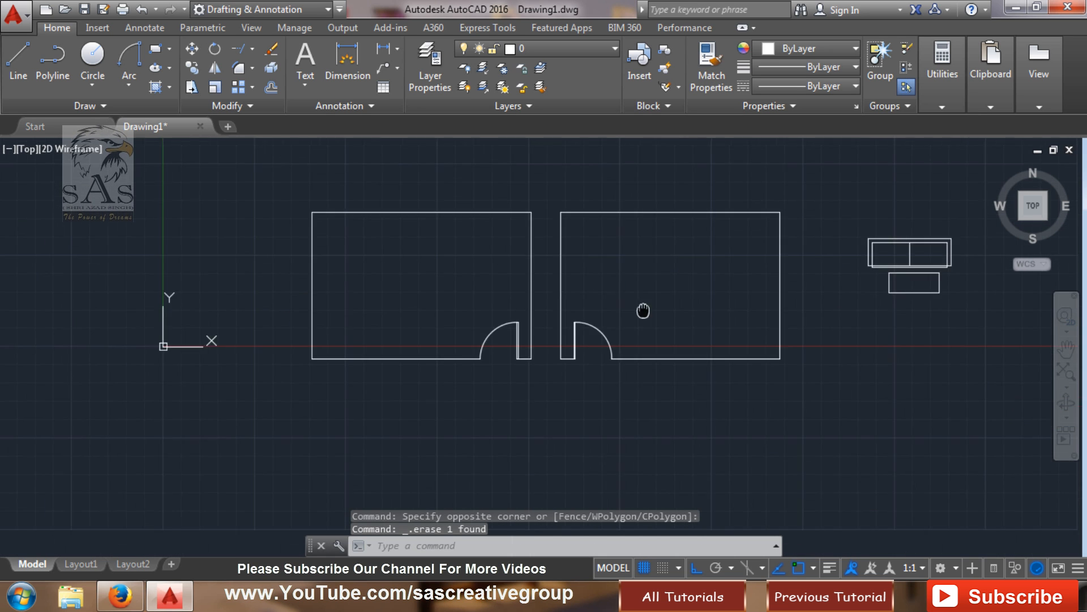
pyautogui.moveTo(644, 311)
pyautogui.mouseDown(button='middle')
pyautogui.moveTo(564, 286)
pyautogui.moveTo(534, 241)
pyautogui.moveTo(533, 171)
pyautogui.mouseUp(button='middle')
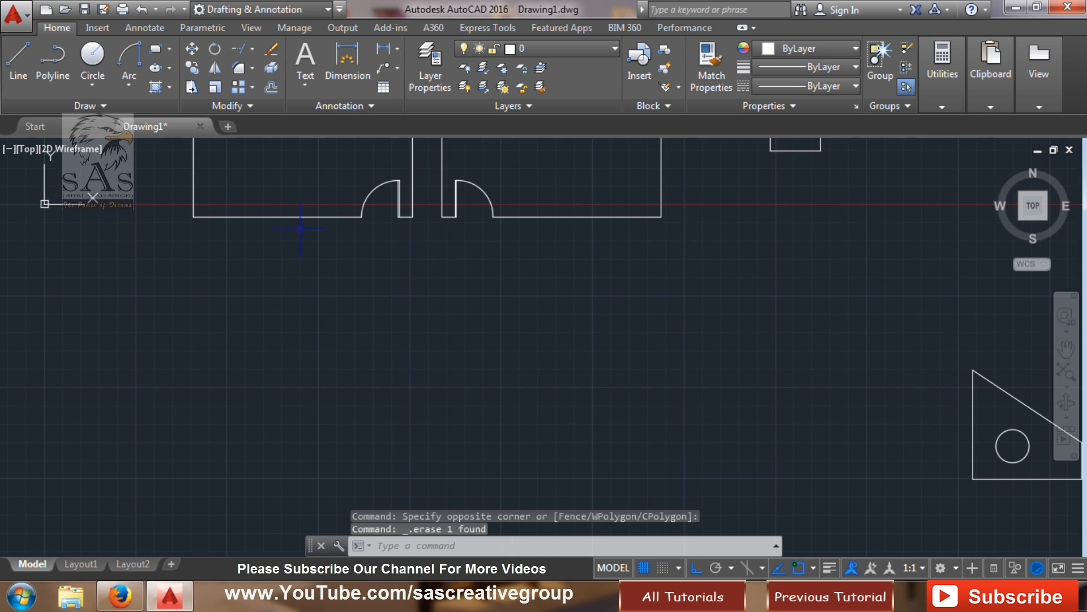
pyautogui.moveTo(821, 335)
pyautogui.mouseDown(button='middle')
pyautogui.moveTo(351, 330)
pyautogui.moveTo(329, 294)
pyautogui.mouseUp(button='middle')
pyautogui.scroll(4, 572, 457)
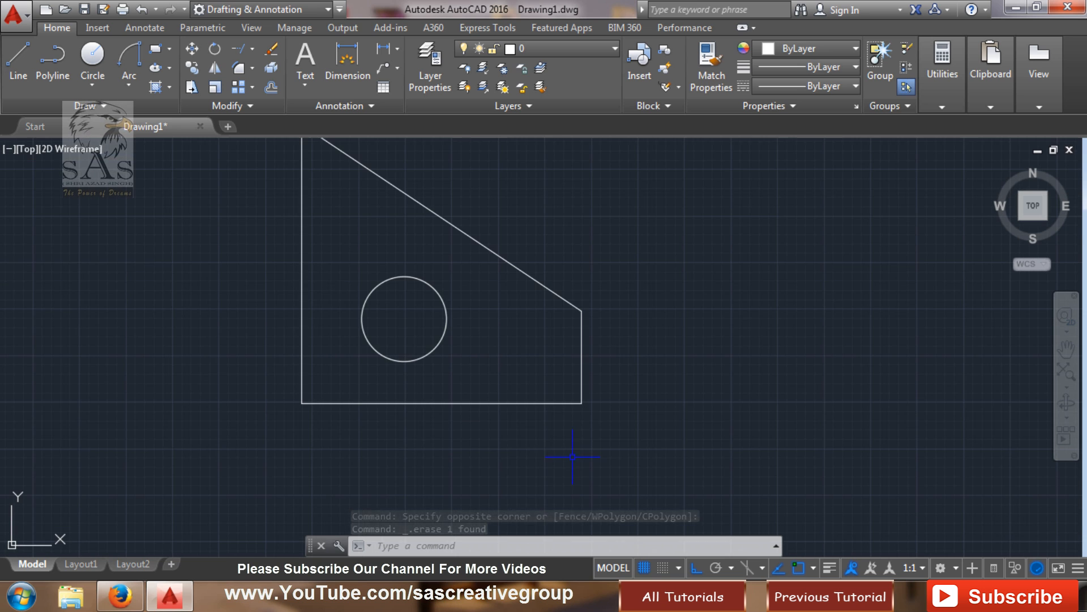
pyautogui.scroll(-2, 400, 420)
pyautogui.moveTo(453, 417); pyautogui.dragTo(718, 409, button='middle')
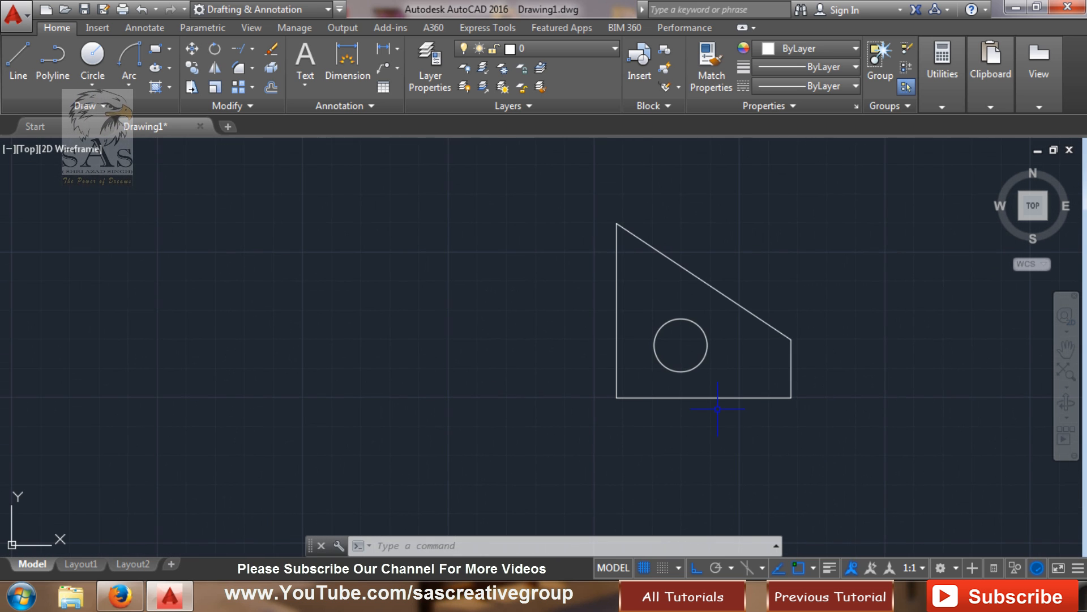
pyautogui.press('Return')
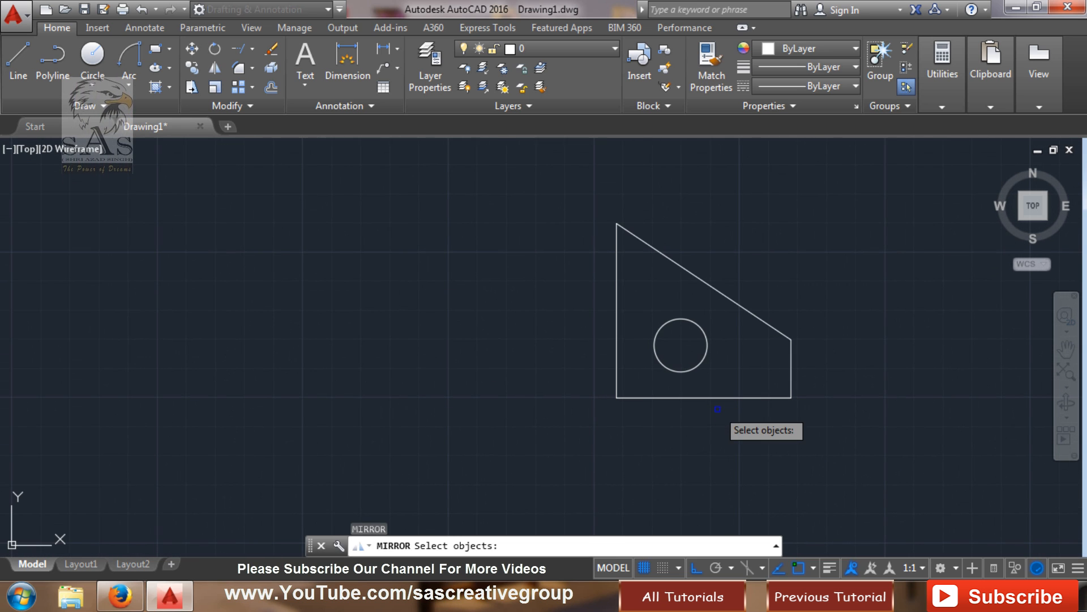
pyautogui.click(824, 204)
pyautogui.click(462, 429)
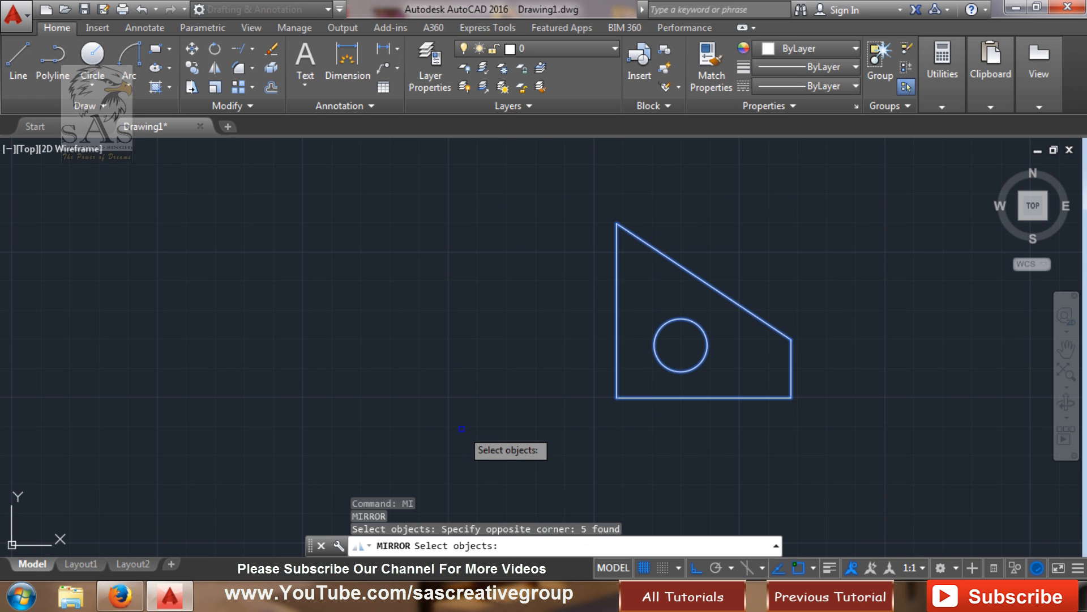
pyautogui.press('Return')
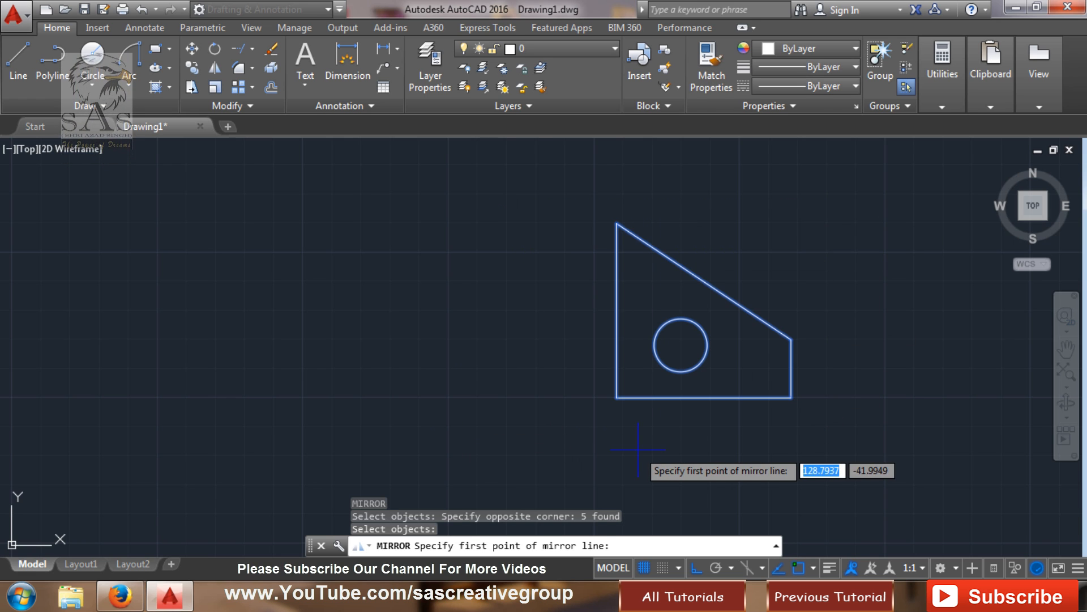
pyautogui.click(617, 225)
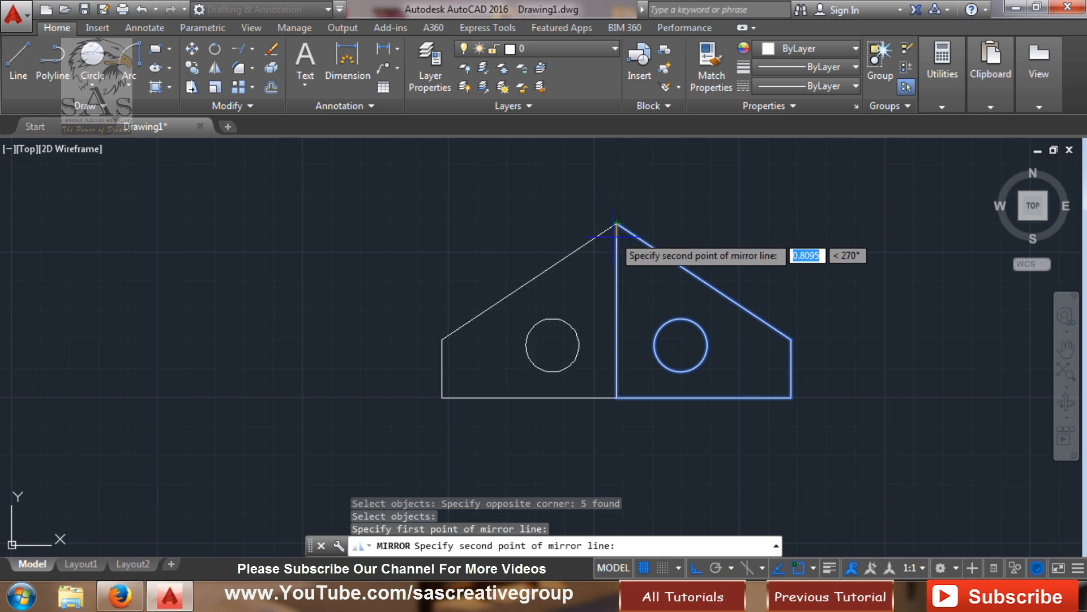
pyautogui.click(617, 399)
pyautogui.click(657, 459)
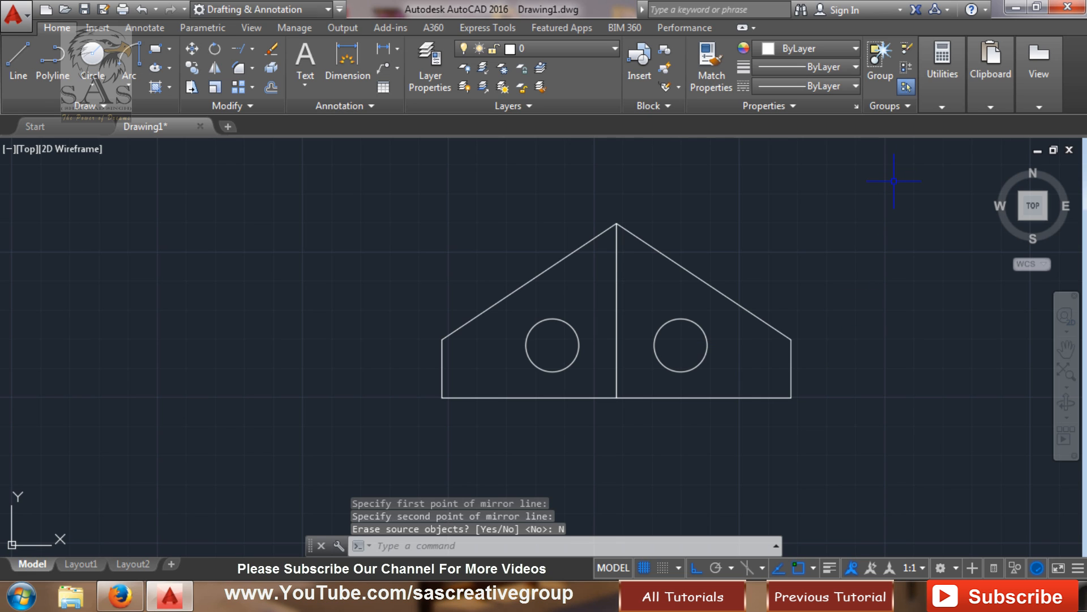
# - Mirror both sloped halves and their circles about the horizontal bottom edge, keeping the source objects
pyautogui.press('Return')
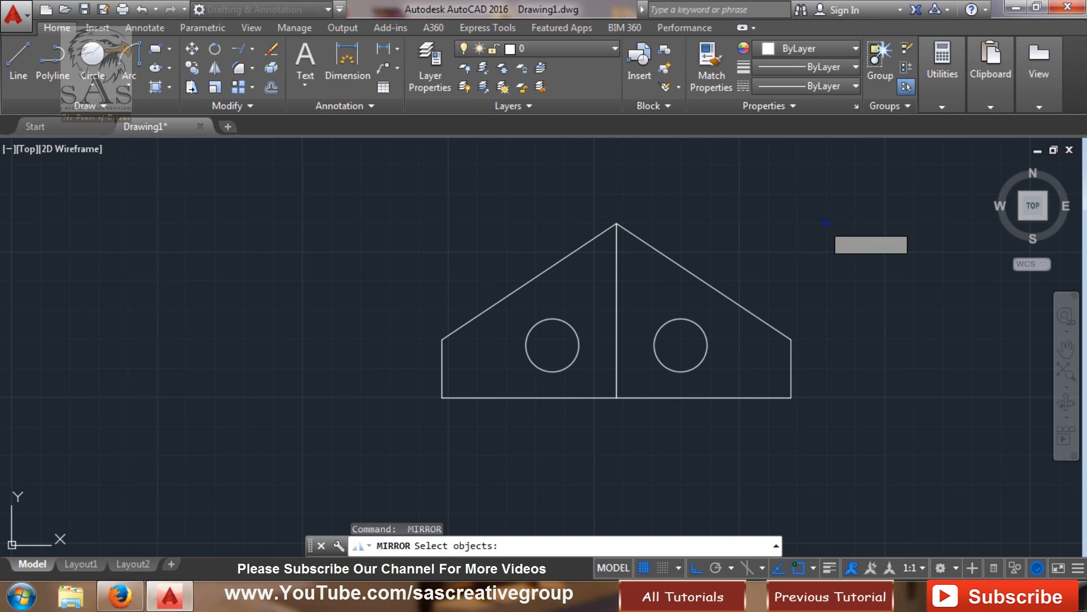
pyautogui.click(387, 431)
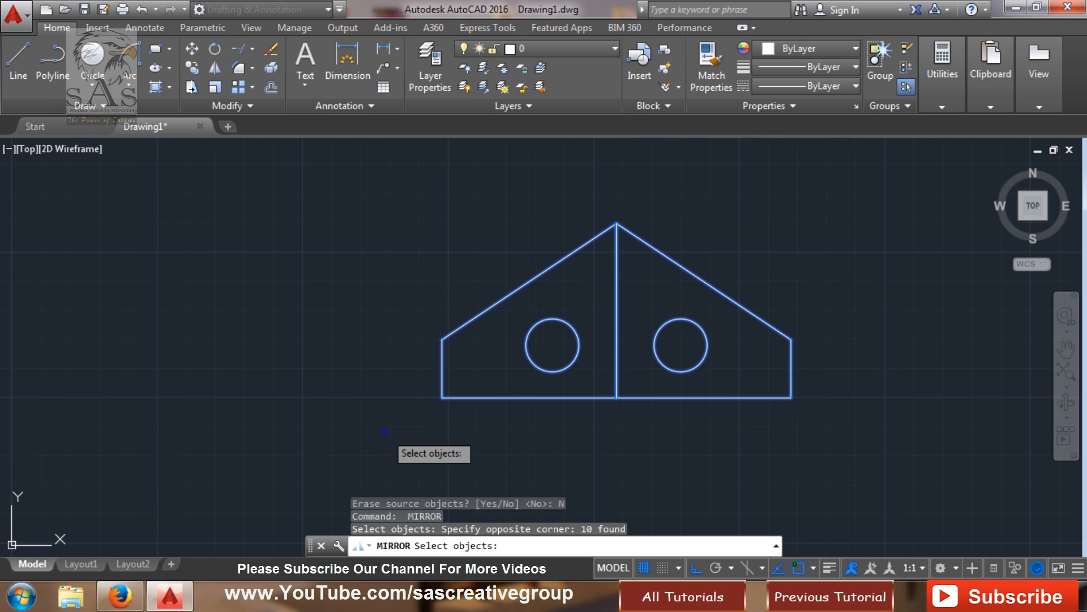
pyautogui.press('Return')
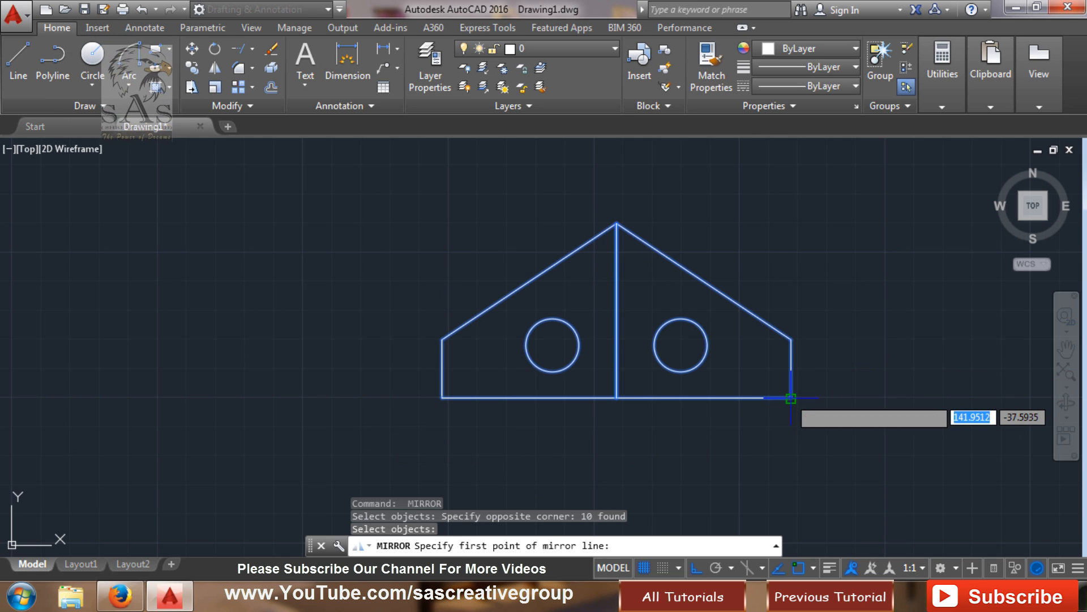
pyautogui.click(791, 398)
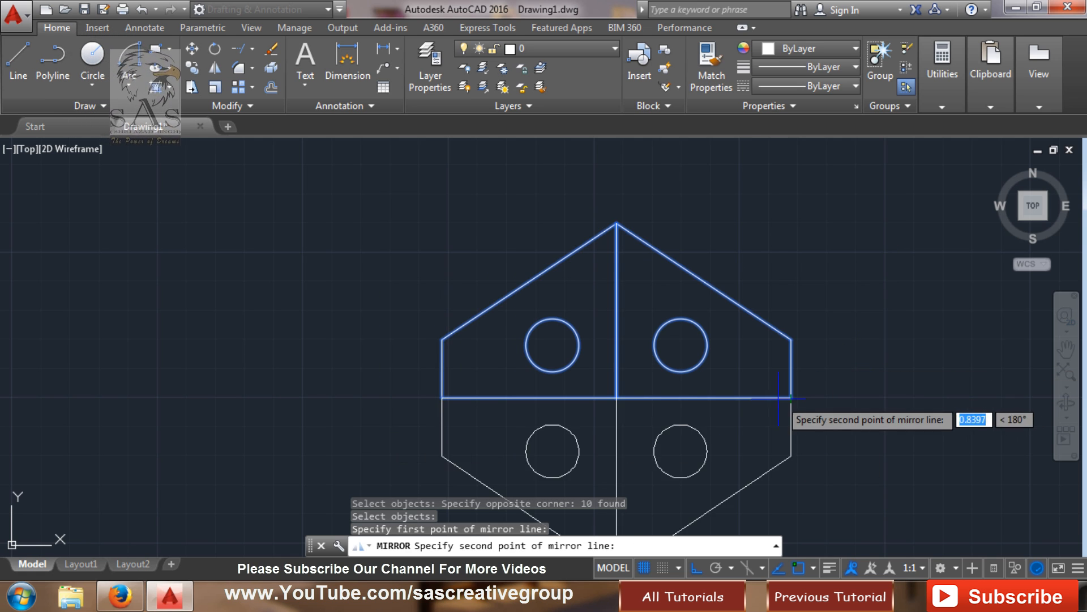
pyautogui.click(450, 396)
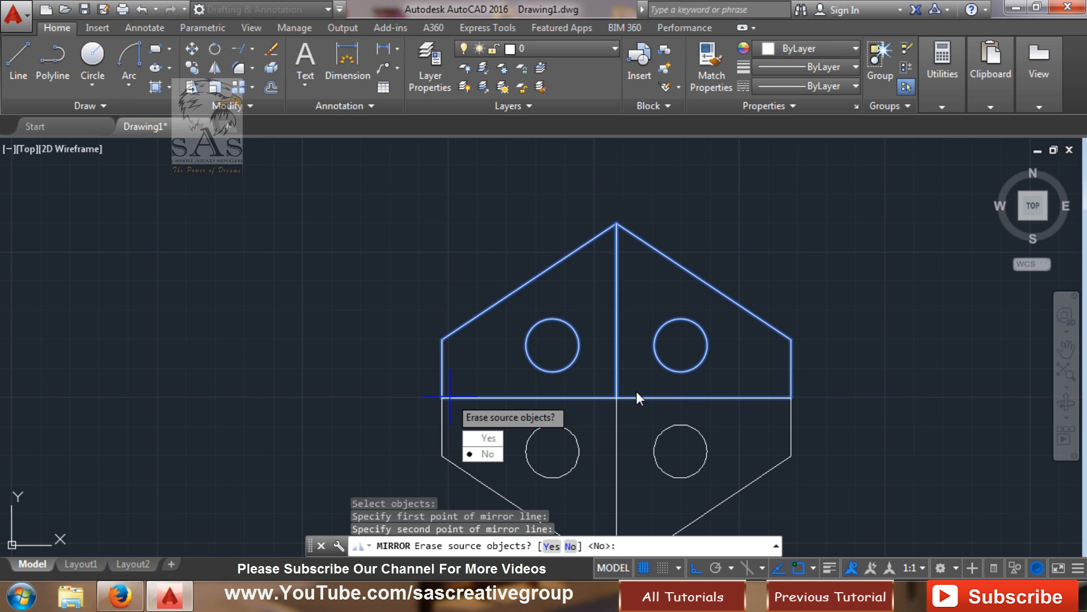
pyautogui.press('Return')
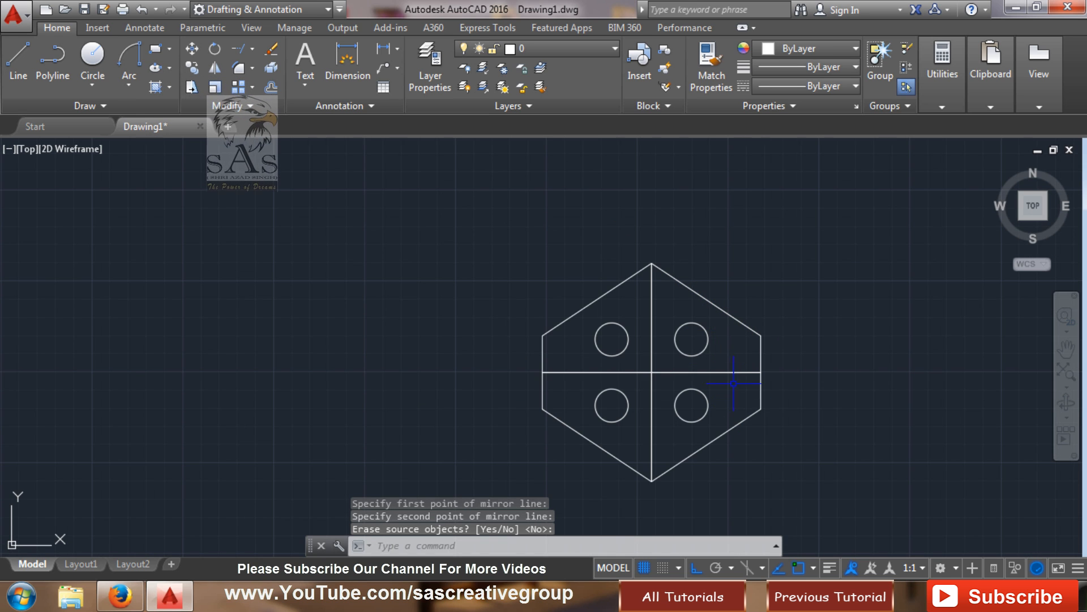
# - Draw a vertical line from the midpoint of the top edge to the midpoint of the bottom edge of the rectangle with two circles
pyautogui.scroll(-3, 498, 311)
pyautogui.scroll(4, 461, 309)
pyautogui.scroll(-4, 446, 297)
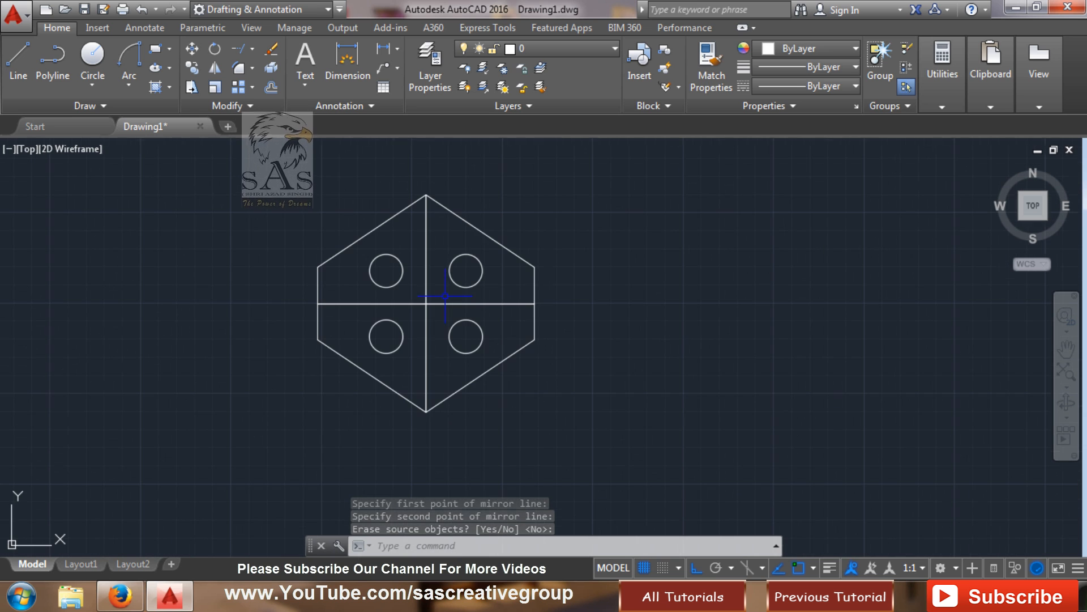
pyautogui.moveTo(719, 198)
pyautogui.mouseDown(button='middle')
pyautogui.moveTo(532, 264)
pyautogui.moveTo(440, 372)
pyautogui.mouseUp(button='middle')
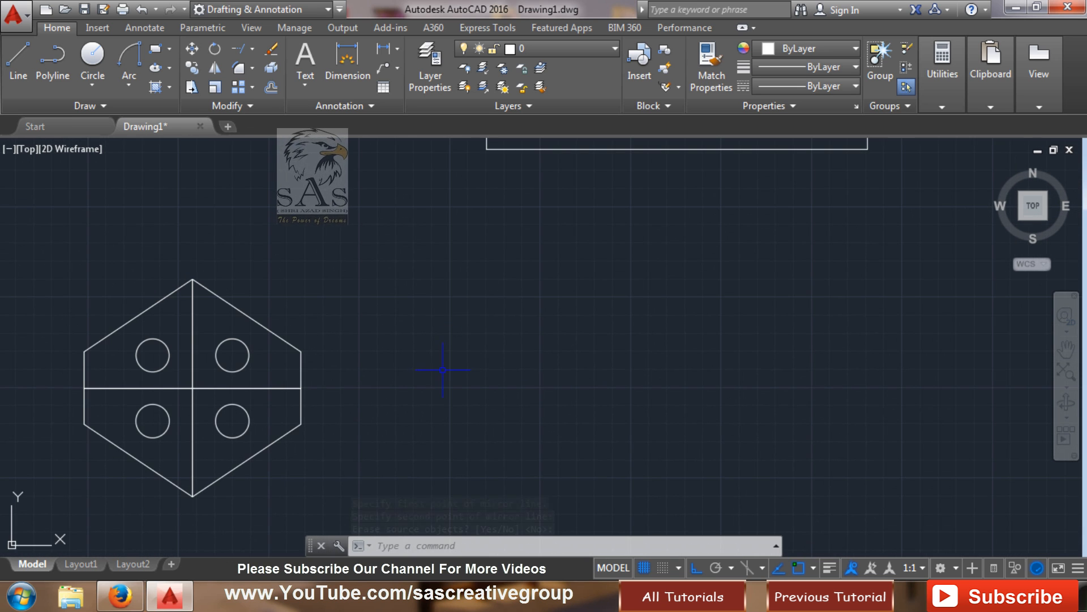
pyautogui.moveTo(614, 245); pyautogui.dragTo(434, 512, button='middle')
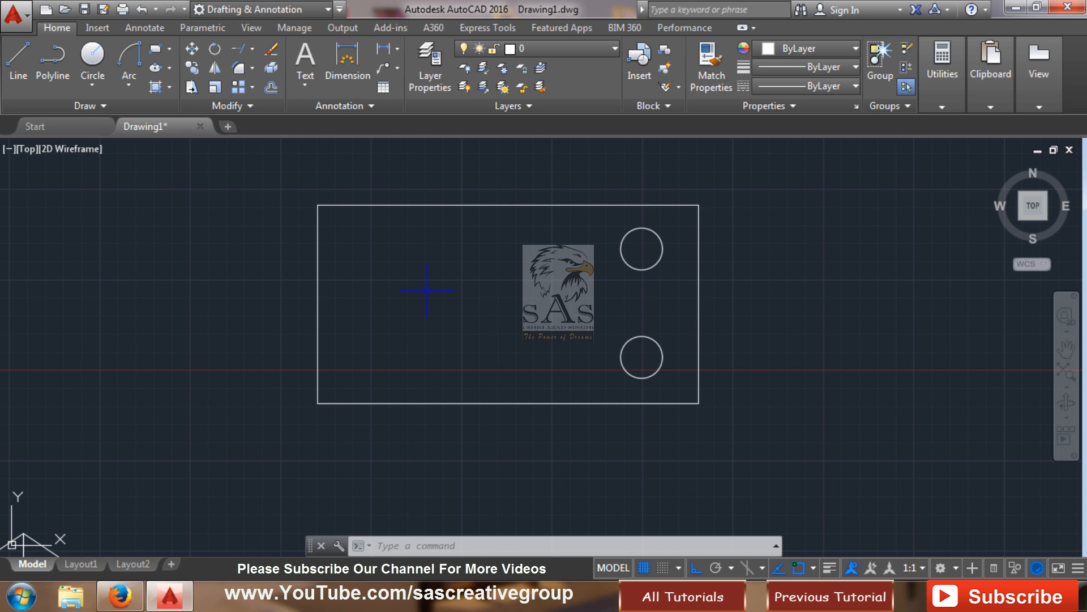
pyautogui.write('l')
pyautogui.press('Return')
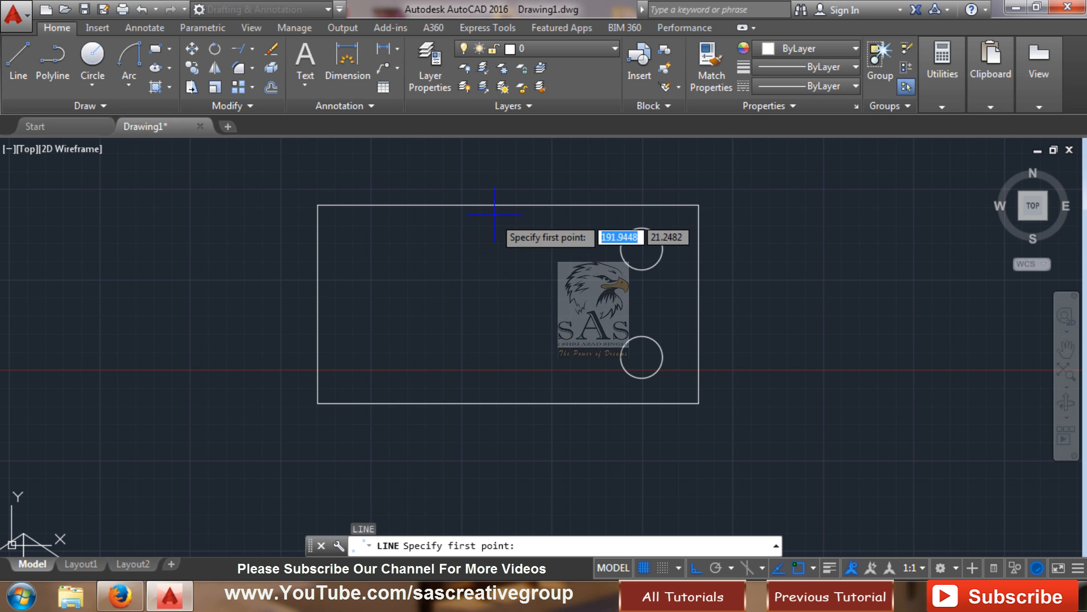
pyautogui.click(502, 204)
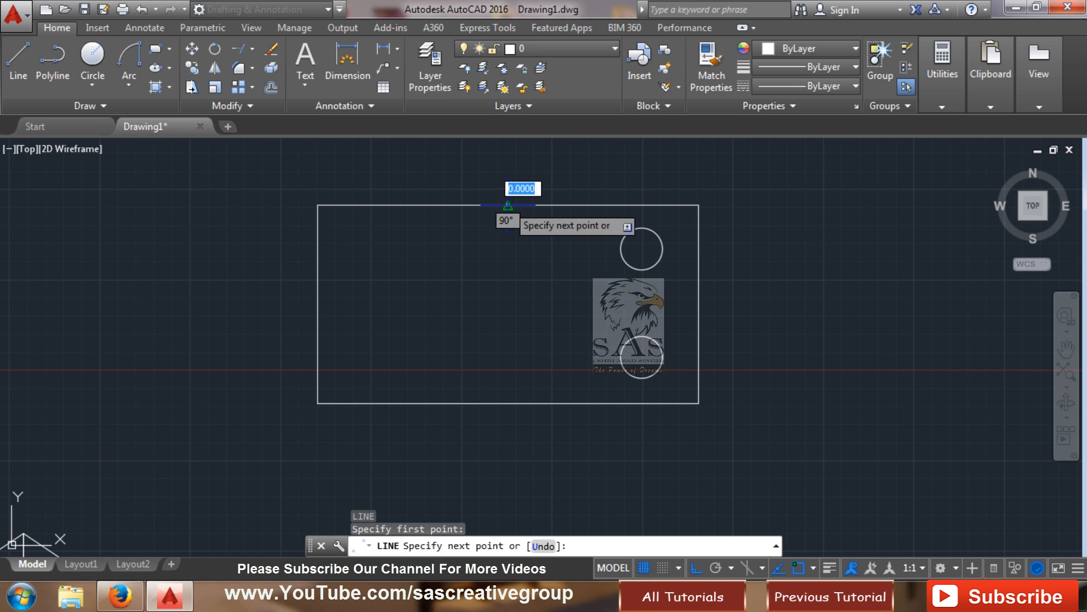
pyautogui.click(508, 404)
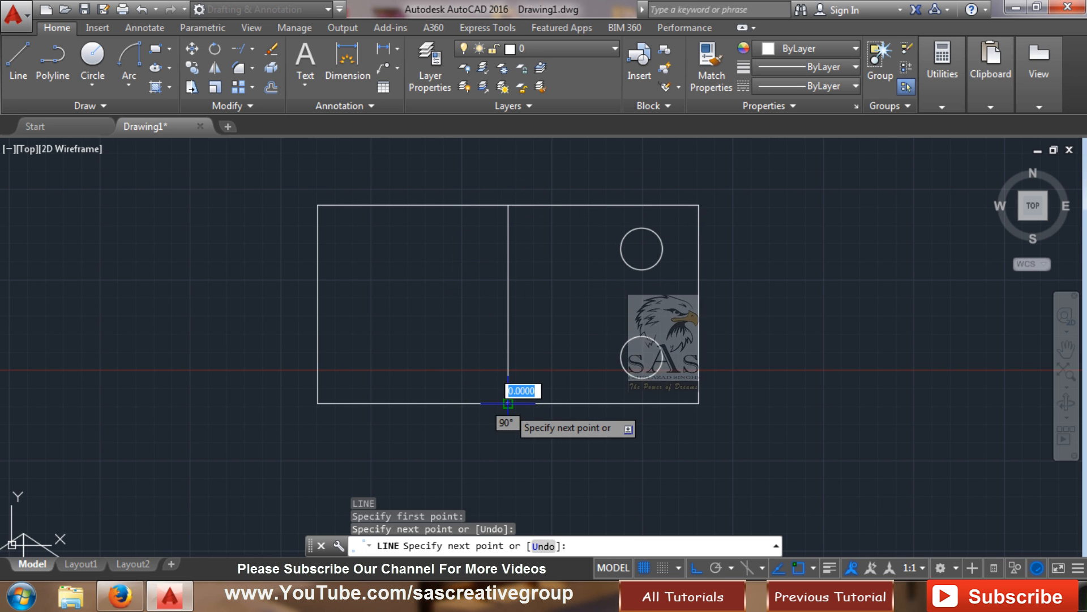
pyautogui.press('Escape')
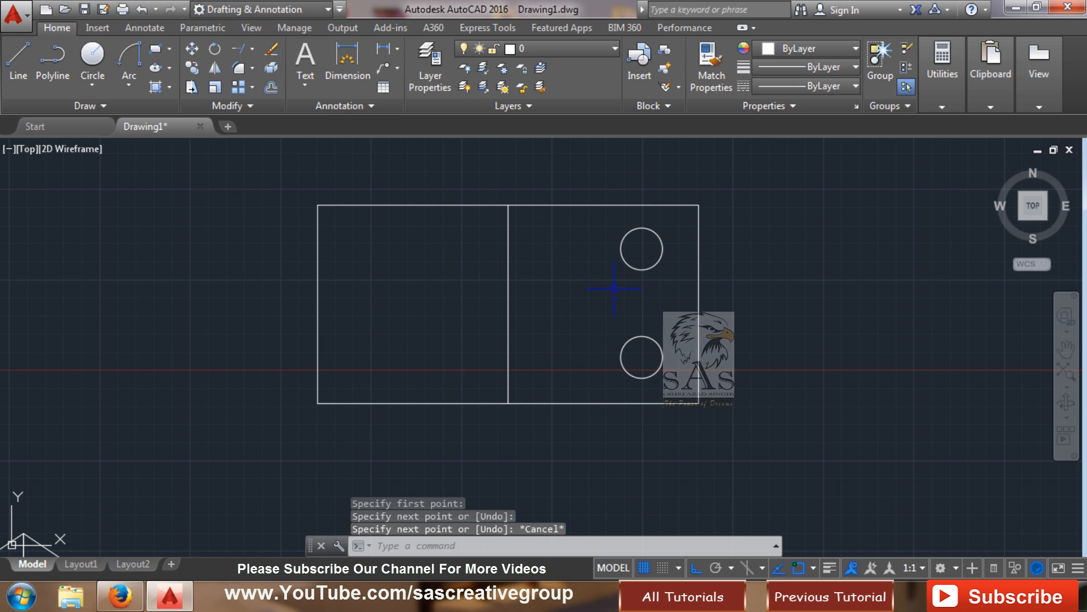
# - Mirror the rectangle's two circles about its vertical centre line, keeping the source circles
pyautogui.write('mi')
pyautogui.press('Return')
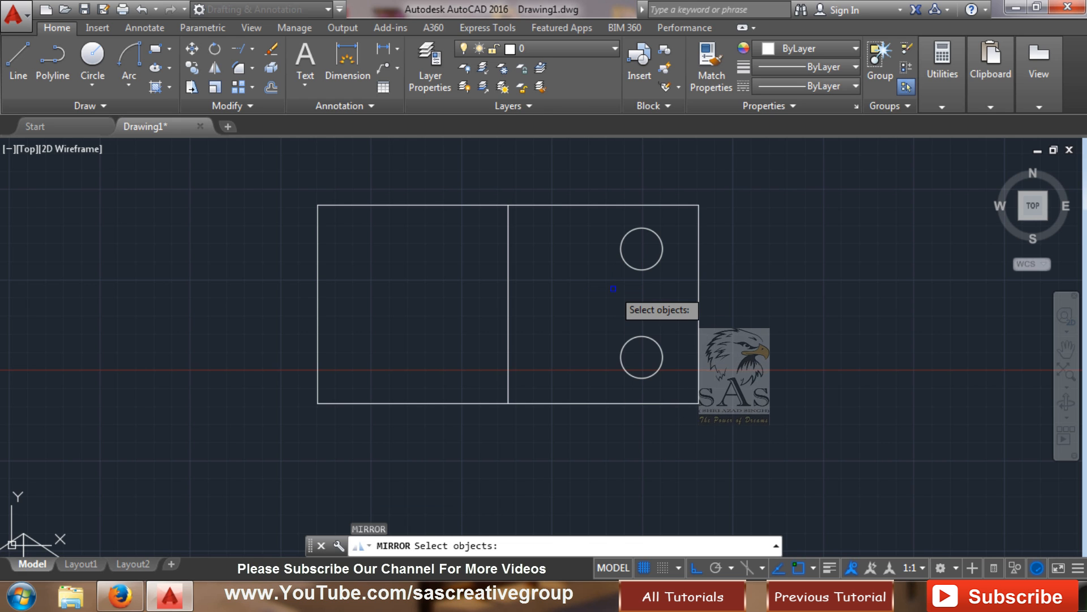
pyautogui.click(667, 244)
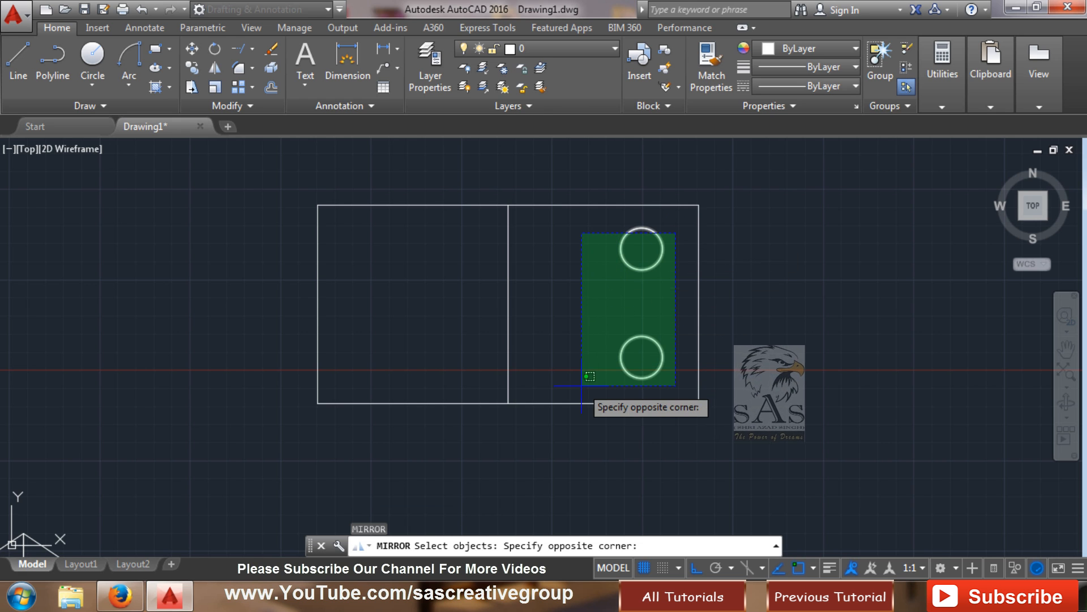
pyautogui.click(593, 372)
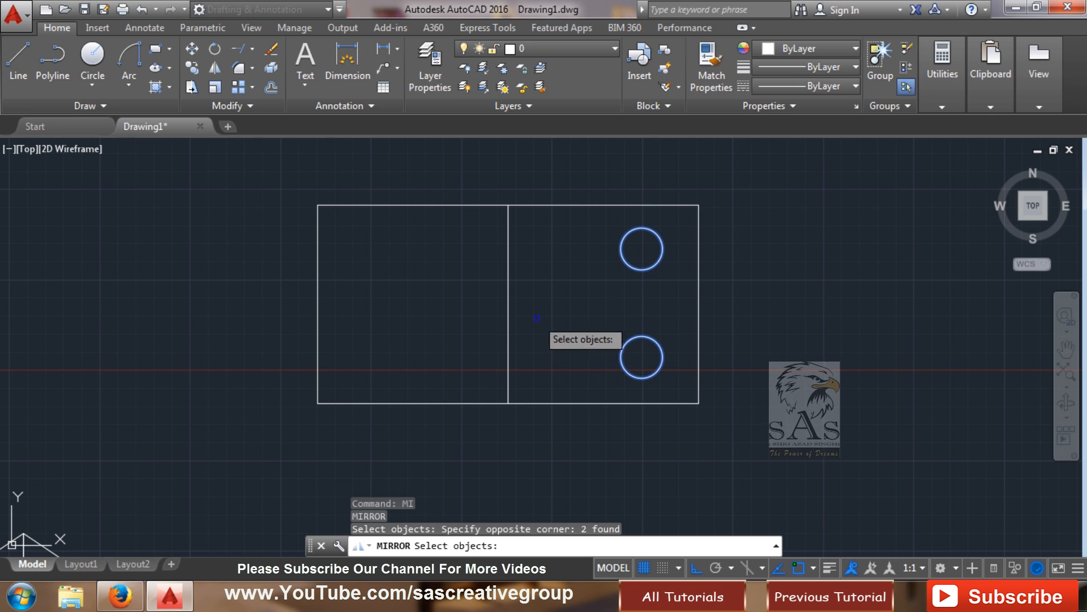
pyautogui.press('Return')
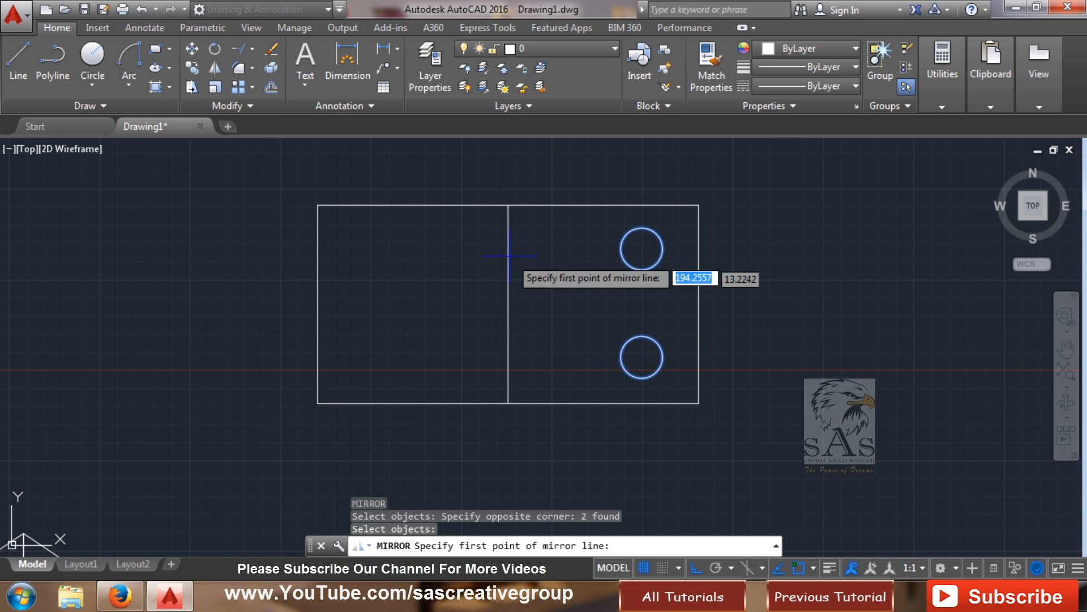
pyautogui.click(508, 205)
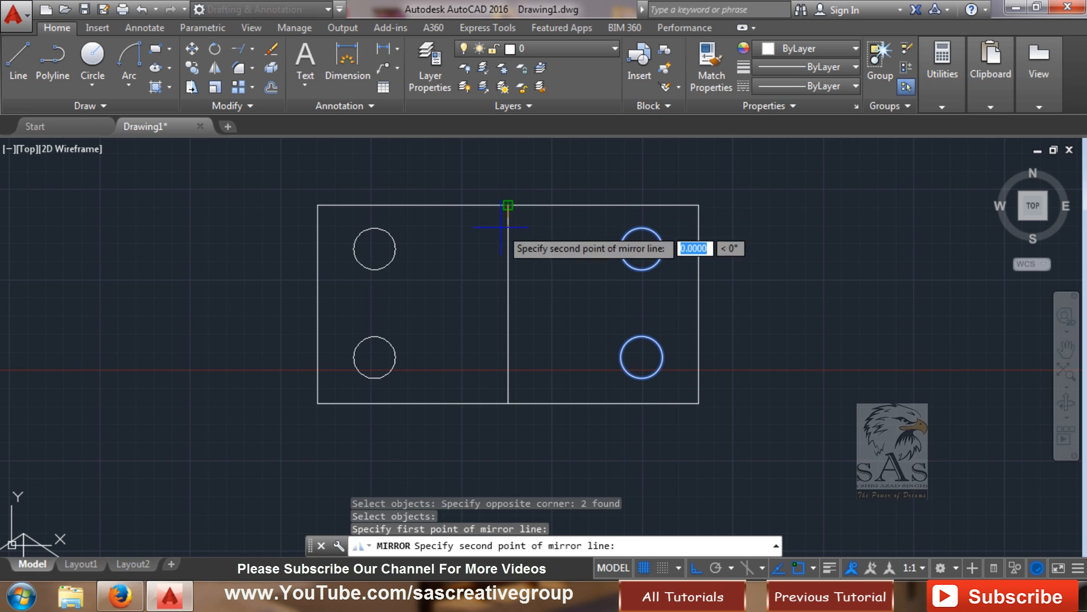
pyautogui.click(508, 403)
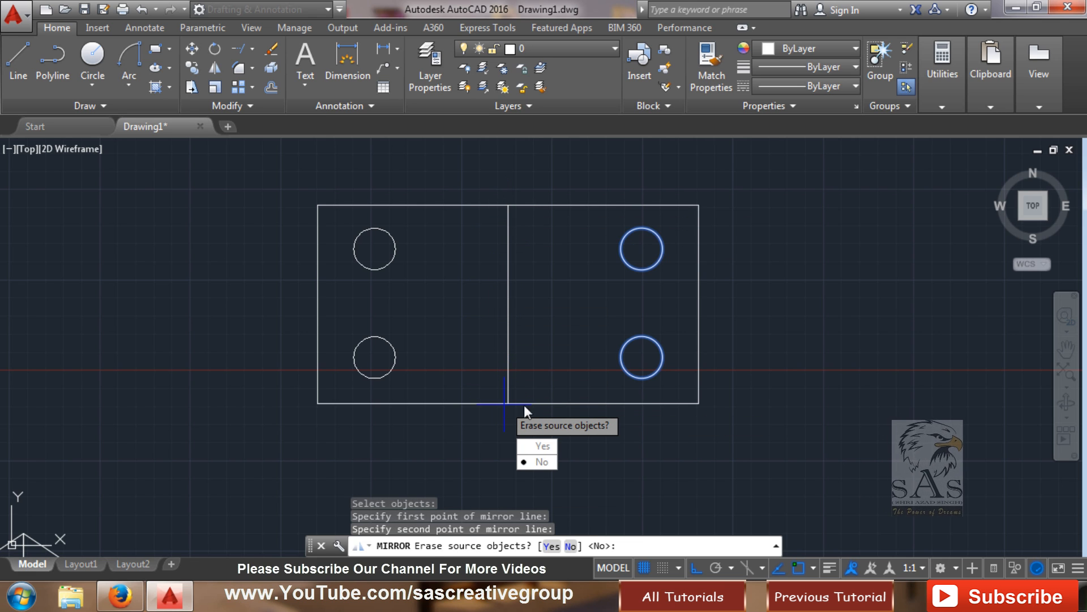
pyautogui.click(550, 459)
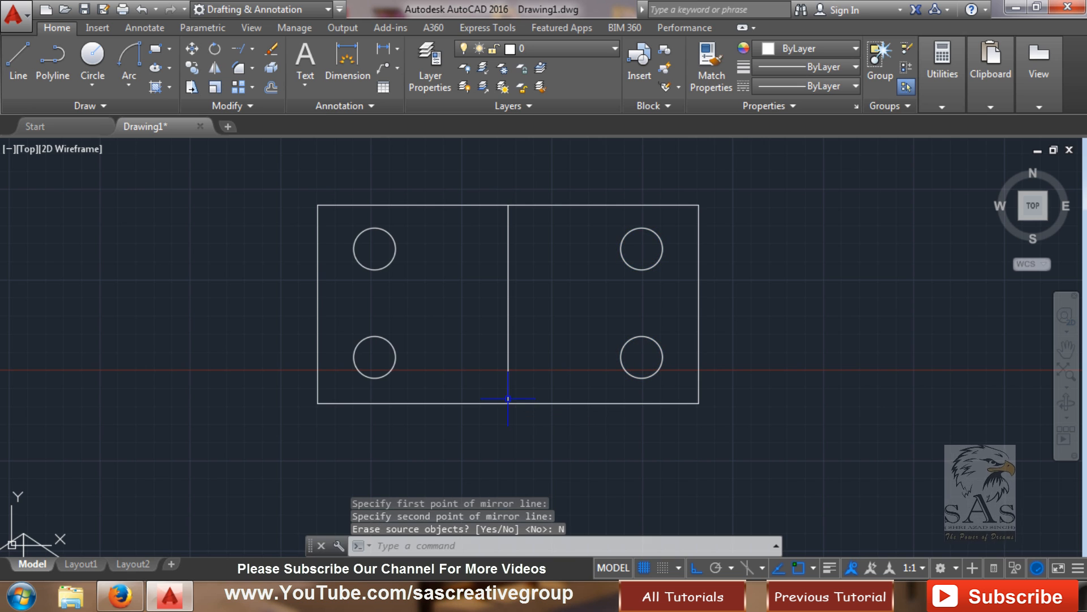
# - Move the sofa set and its table horizontally to the left into the upper half of the mirrored room on the right
pyautogui.scroll(-4, 539, 371)
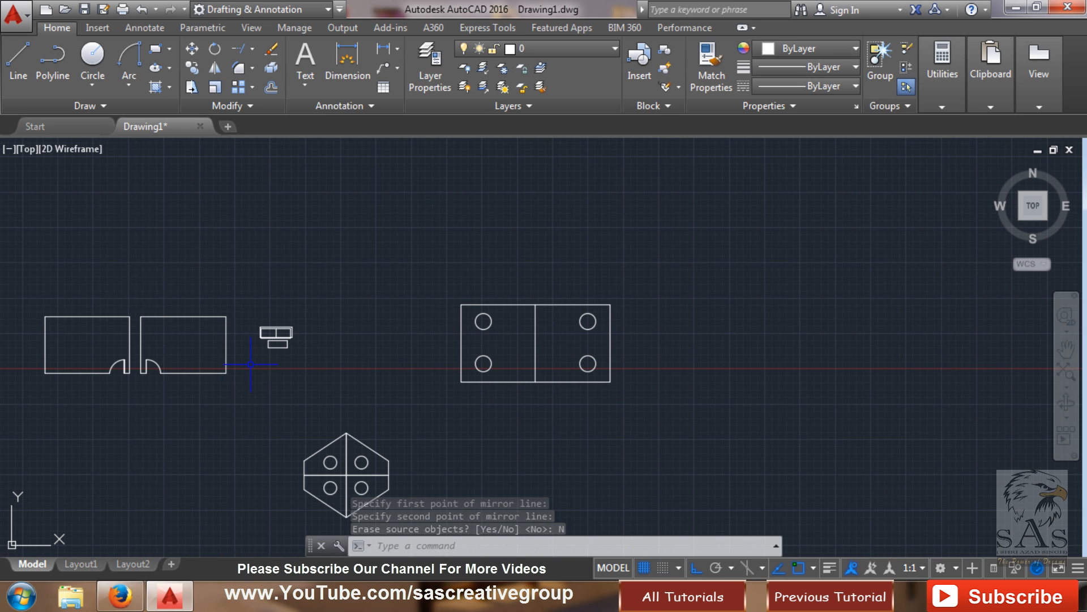
pyautogui.moveTo(250, 364); pyautogui.dragTo(521, 319, button='middle')
pyautogui.scroll(4, 486, 299)
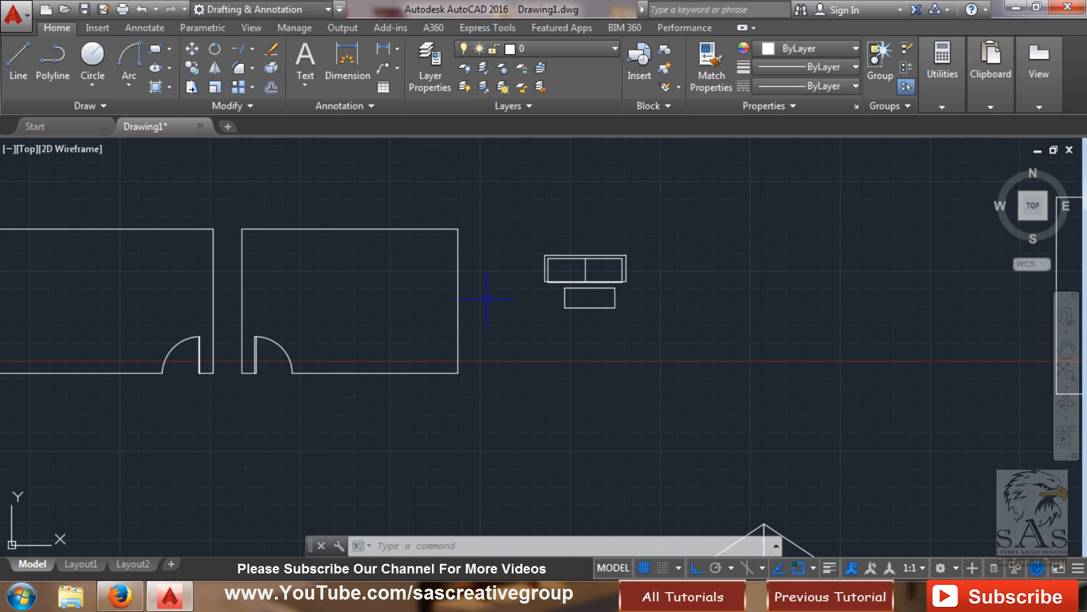
pyautogui.scroll(-2, 486, 299)
pyautogui.scroll(6, 519, 299)
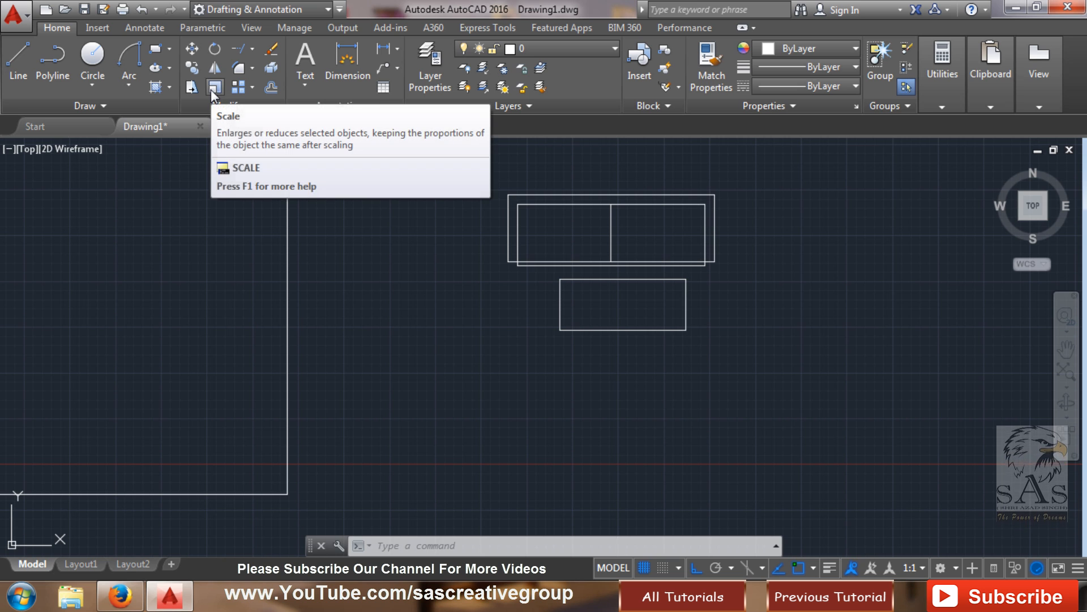
pyautogui.scroll(-4, 278, 239)
pyautogui.moveTo(392, 308); pyautogui.dragTo(579, 323, button='middle')
pyautogui.click(702, 210)
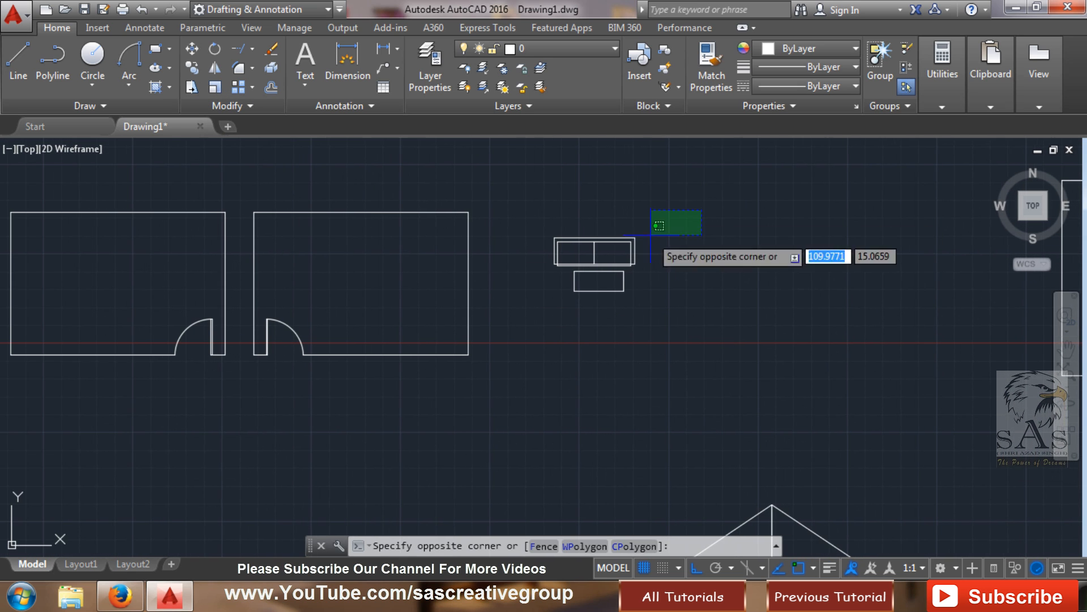
pyautogui.click(534, 304)
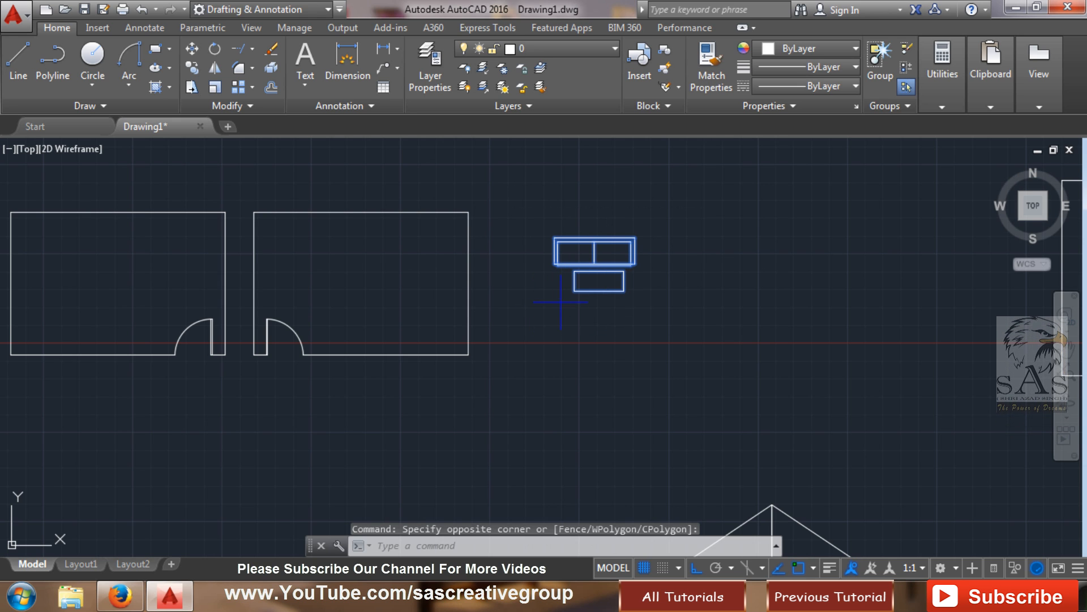
pyautogui.write('M')
pyautogui.press('Return')
pyautogui.click(557, 264)
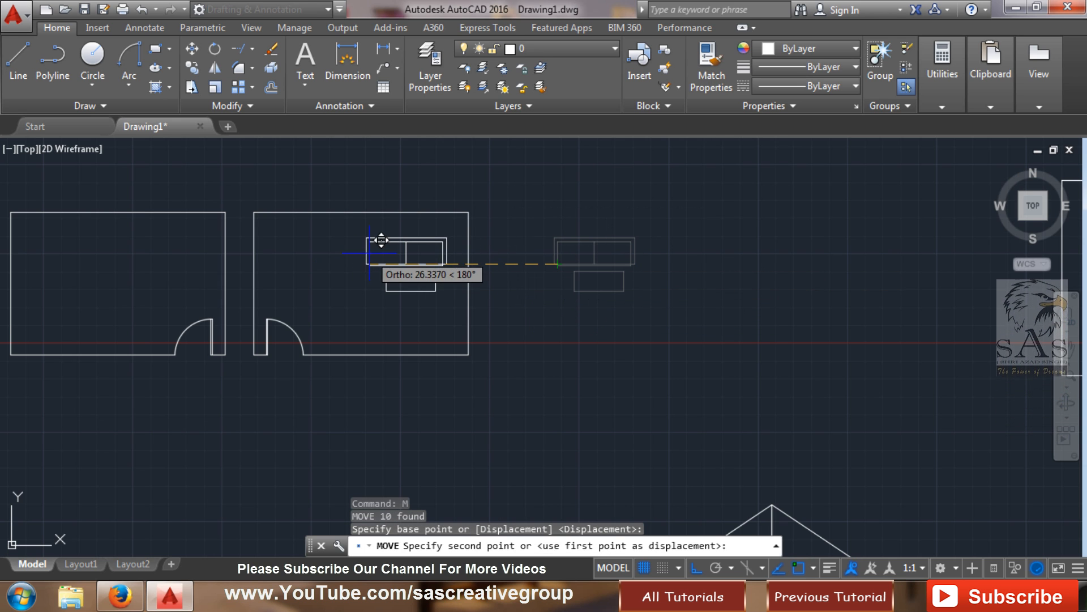
pyautogui.click(377, 263)
pyautogui.scroll(3, 424, 294)
pyautogui.scroll(-2, 451, 293)
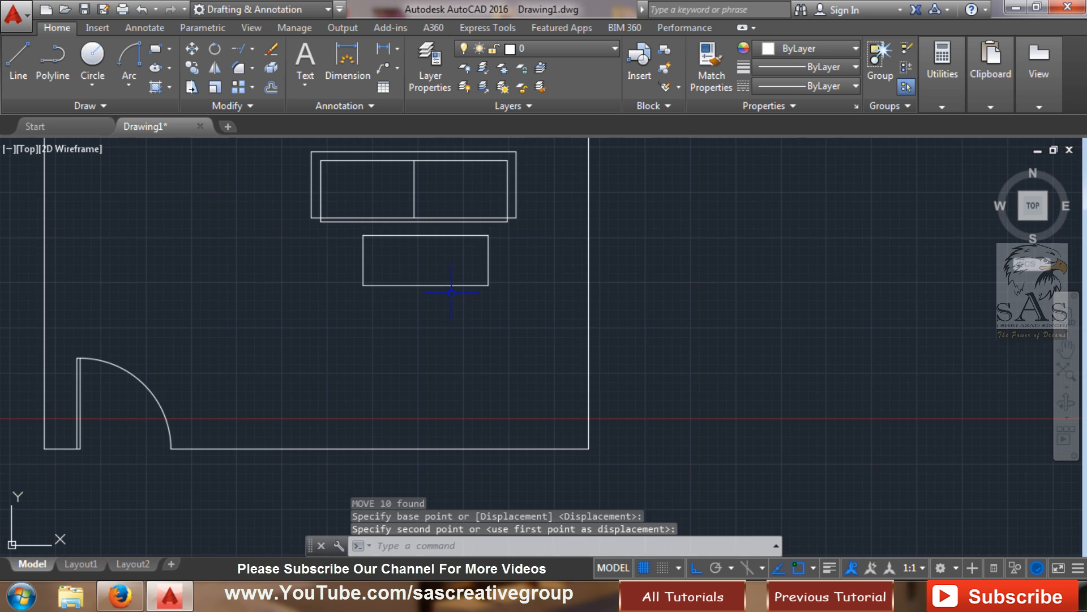
pyautogui.moveTo(480, 289); pyautogui.dragTo(369, 373, button='middle')
pyautogui.scroll(2, 234, 301)
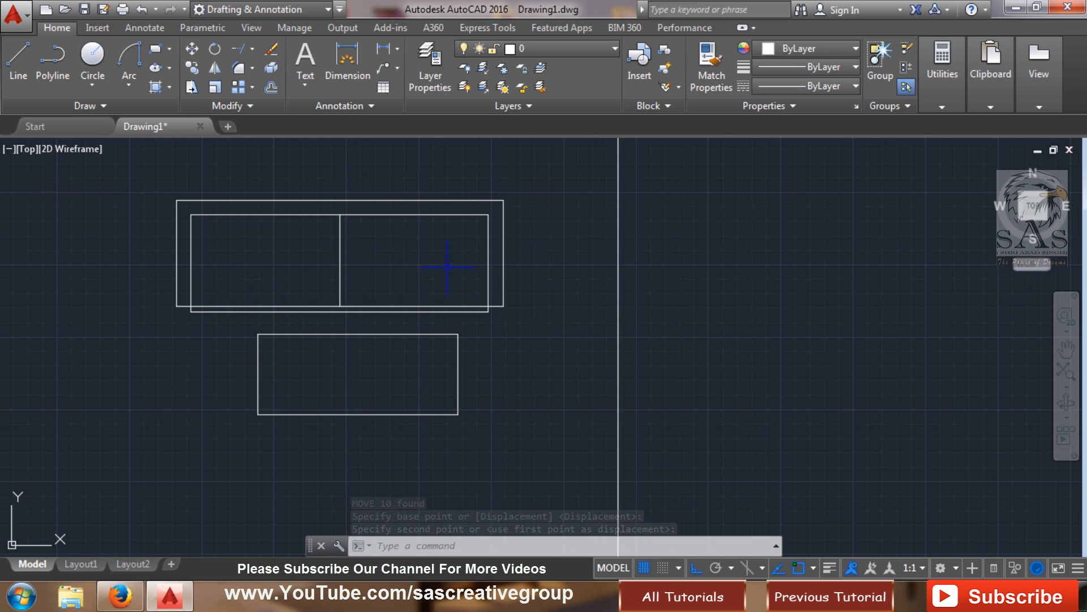
pyautogui.scroll(-2, 394, 274)
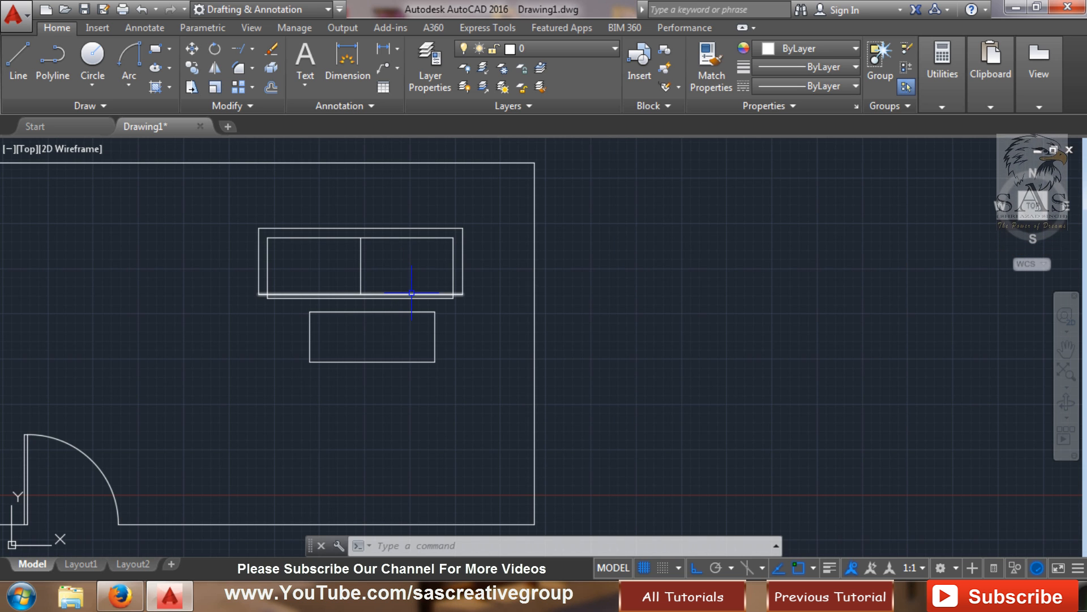
pyautogui.scroll(2, 394, 306)
pyautogui.scroll(-2, 563, 323)
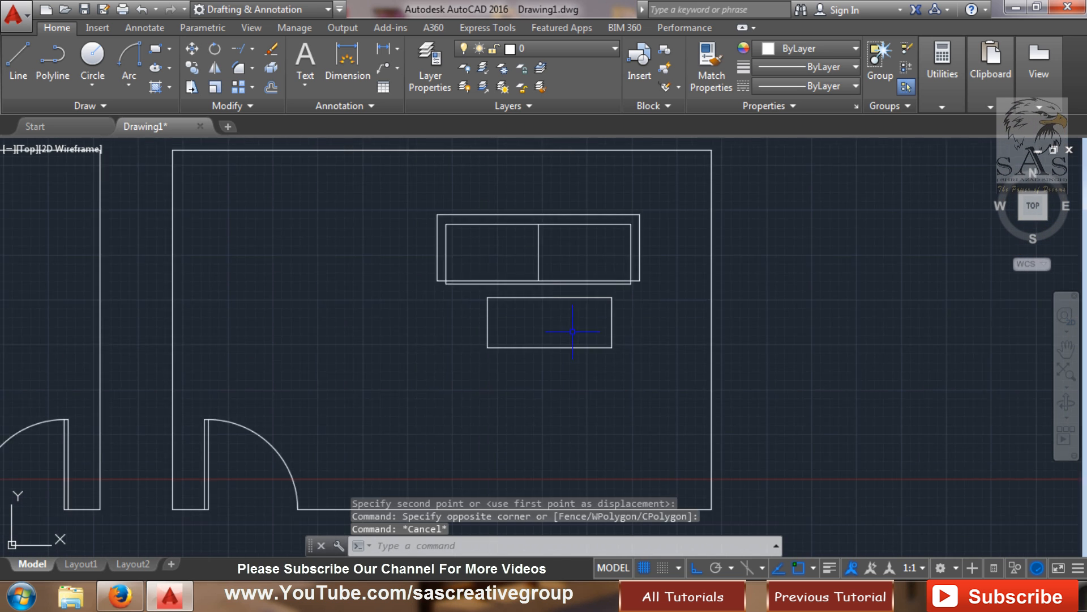
pyautogui.scroll(2, 569, 327)
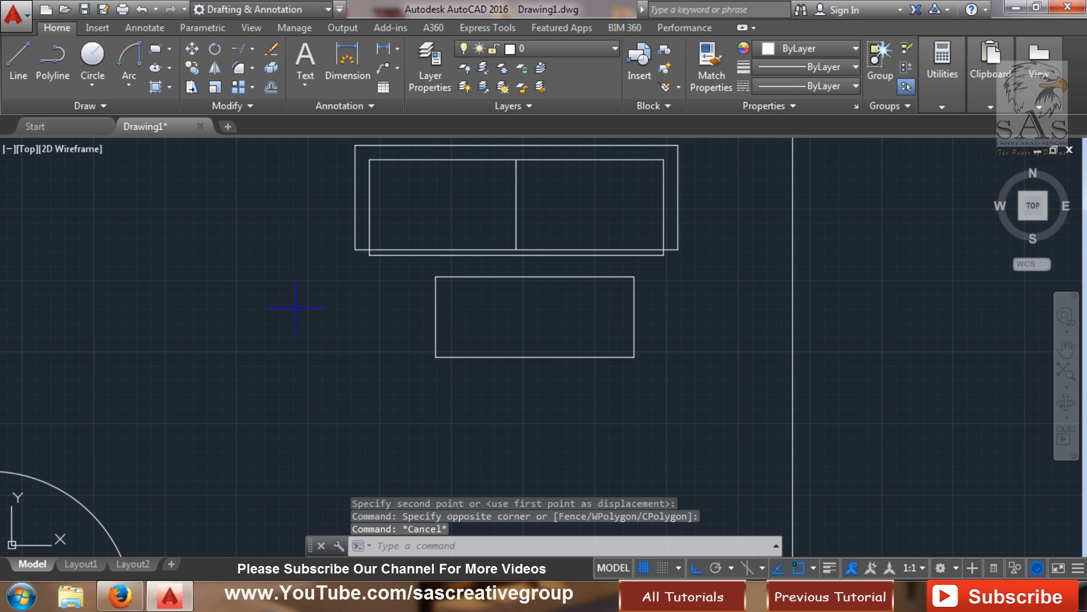
pyautogui.scroll(-2, 307, 274)
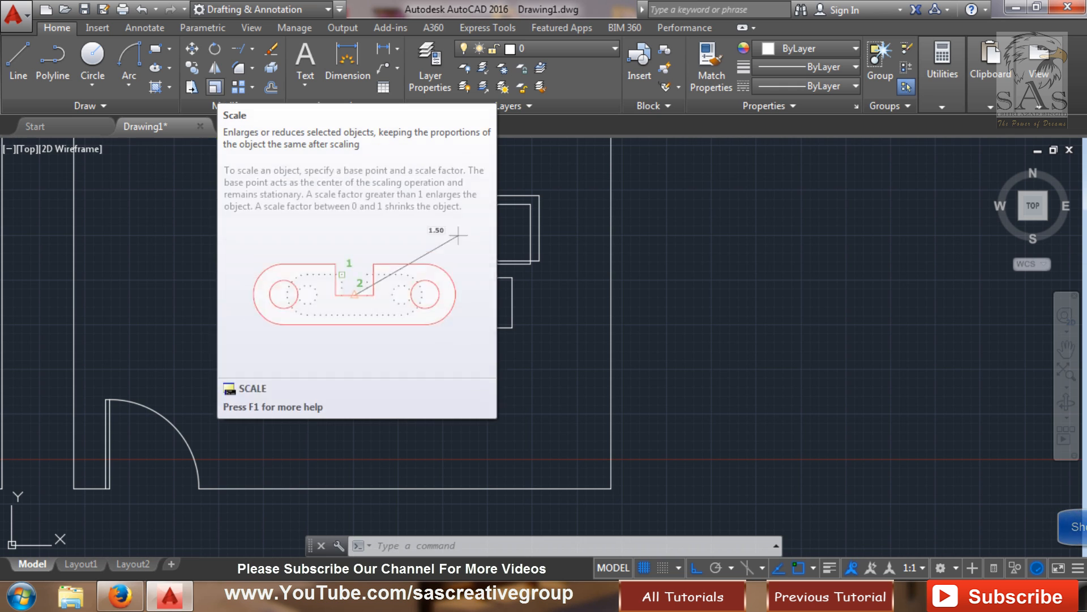
# - Scale the table rectangle by a factor of 2 about its lower-left corner, and undo the scaling
pyautogui.write('c')
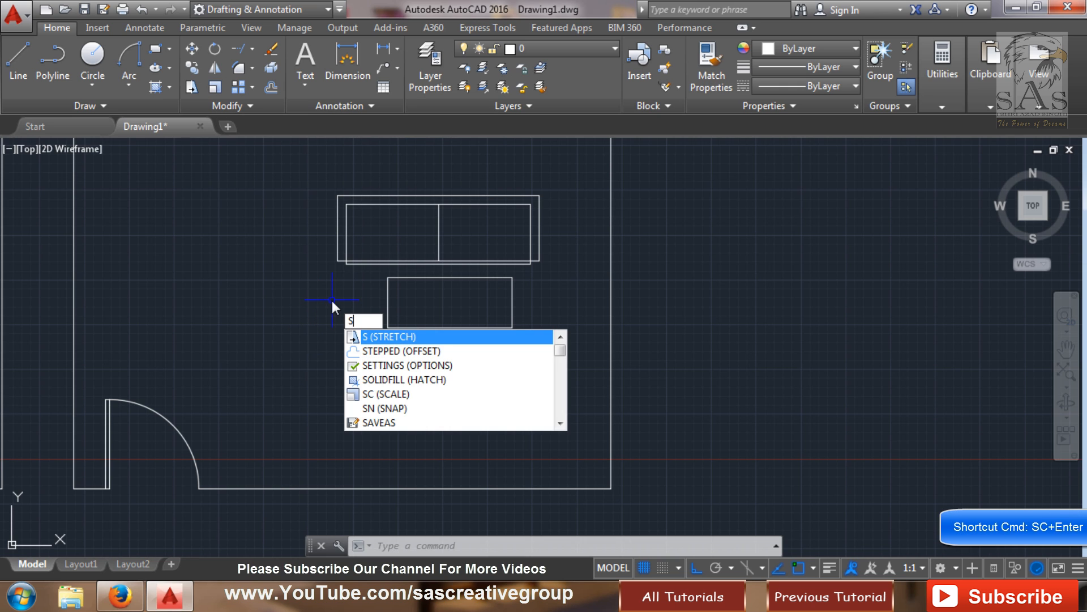
pyautogui.press('Return')
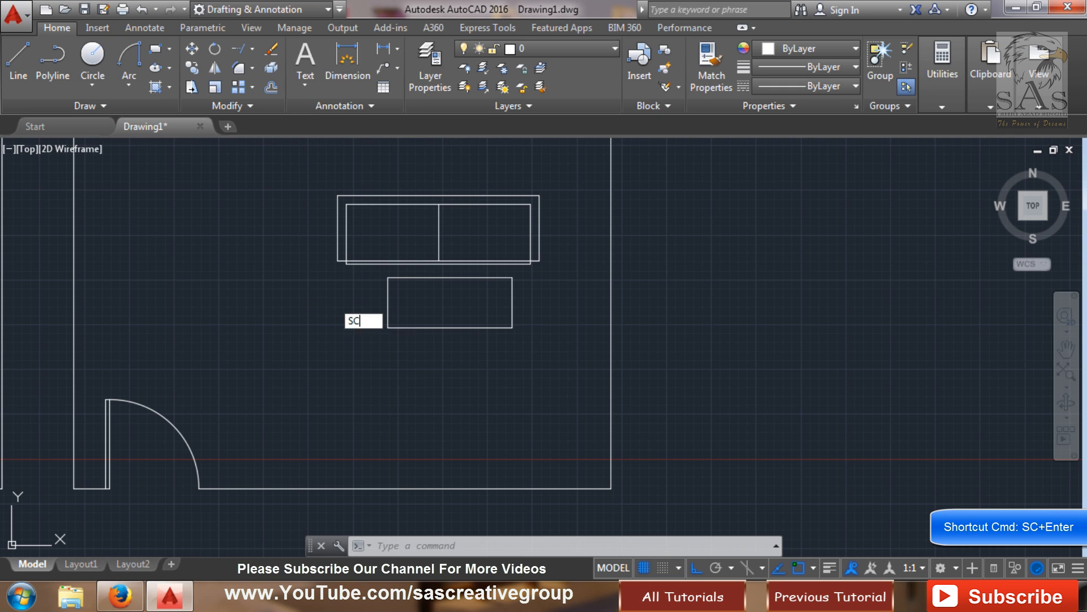
pyautogui.click(512, 320)
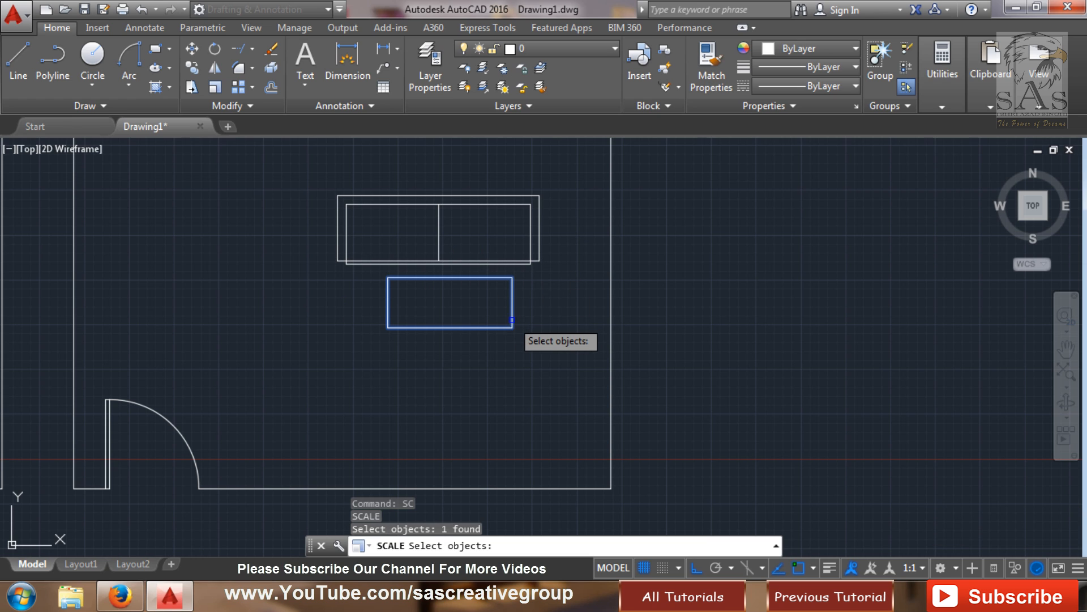
pyautogui.press('Return')
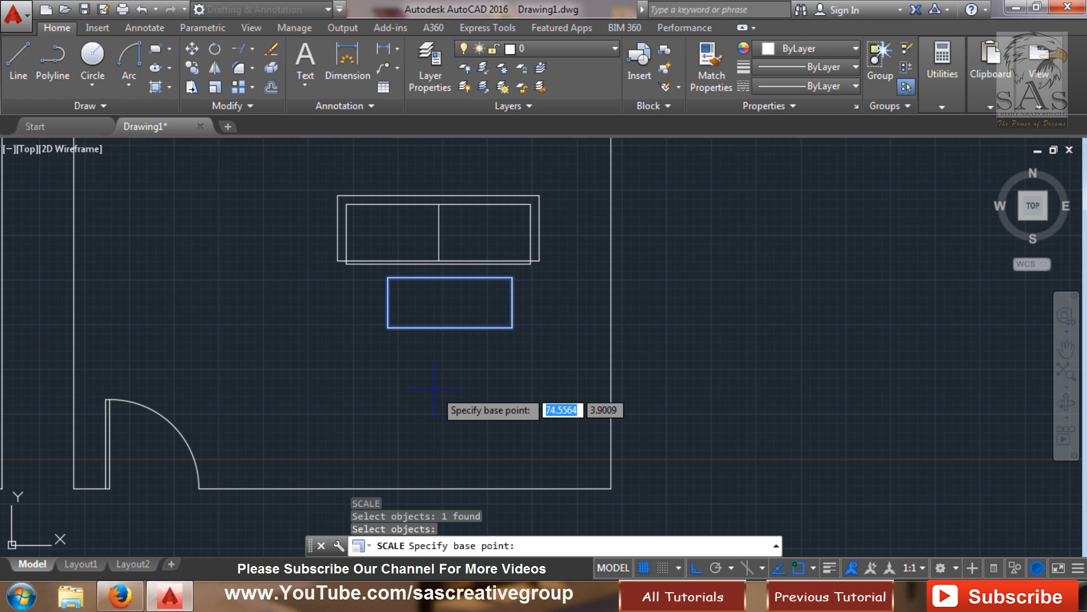
pyautogui.click(387, 328)
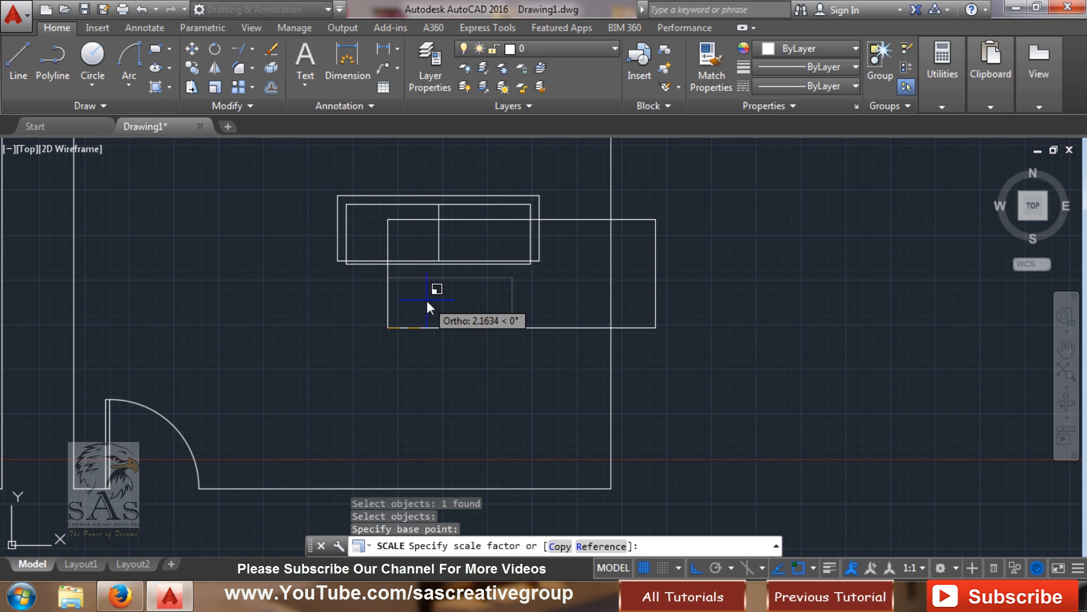
pyautogui.press('Return')
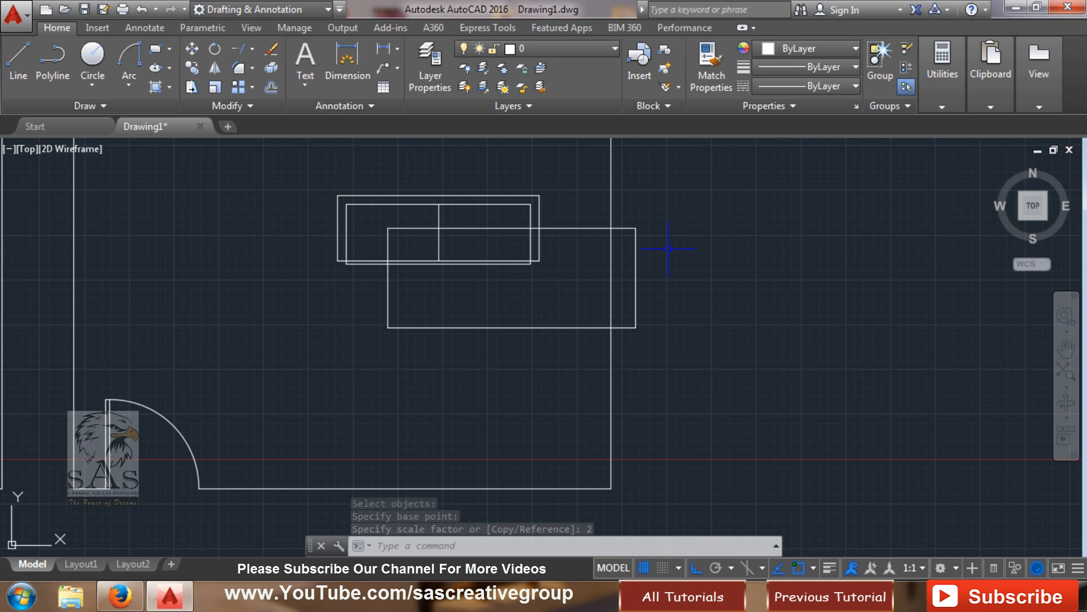
pyautogui.hotkey('ctrl', 'z')
# - Move the table rectangle horizontally by its upper-right corner until it lines up with the sofa's outer right edge
pyautogui.scroll(2, 529, 347)
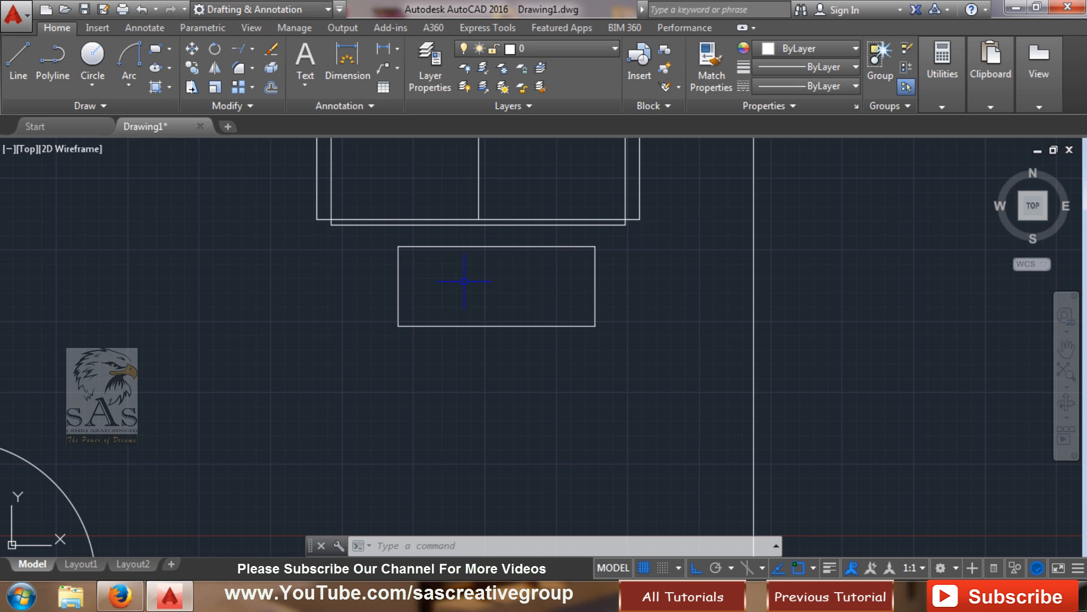
pyautogui.click(612, 295)
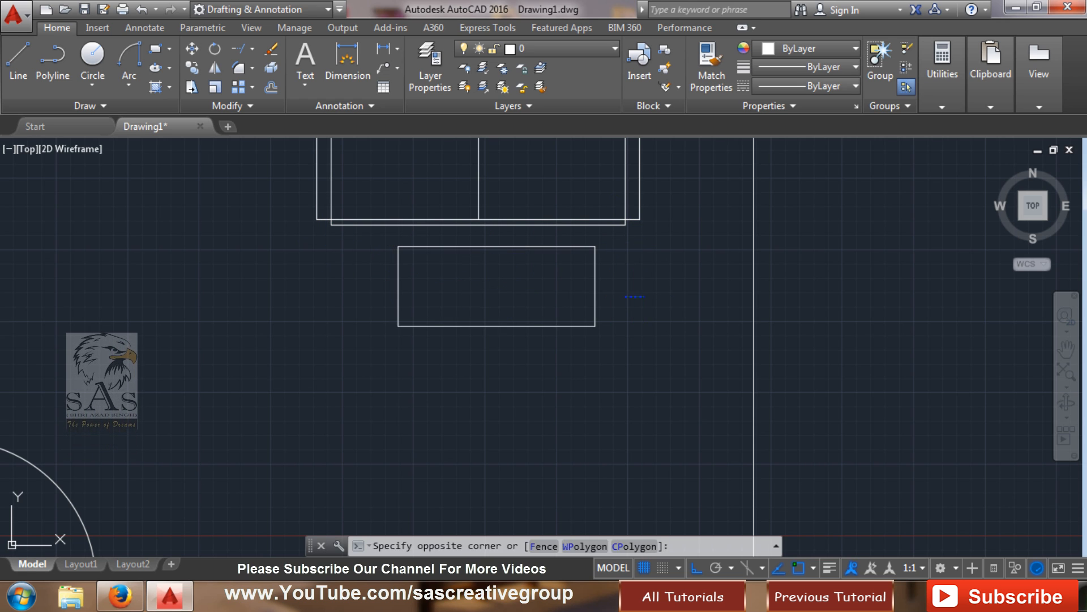
pyautogui.click(457, 377)
pyautogui.write('m')
pyautogui.press('Return')
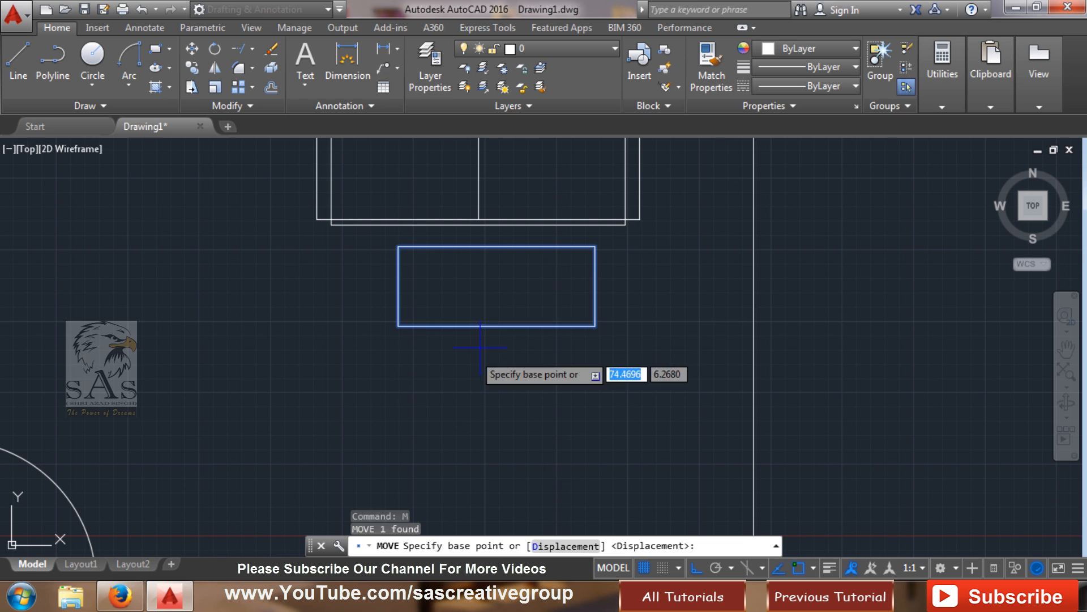
pyautogui.click(594, 247)
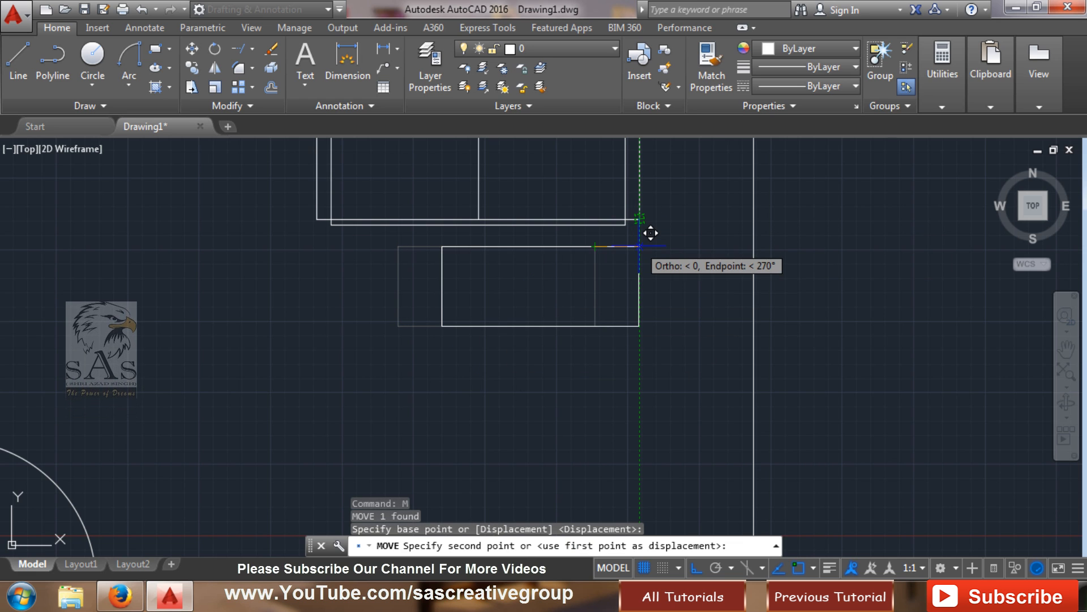
pyautogui.click(640, 247)
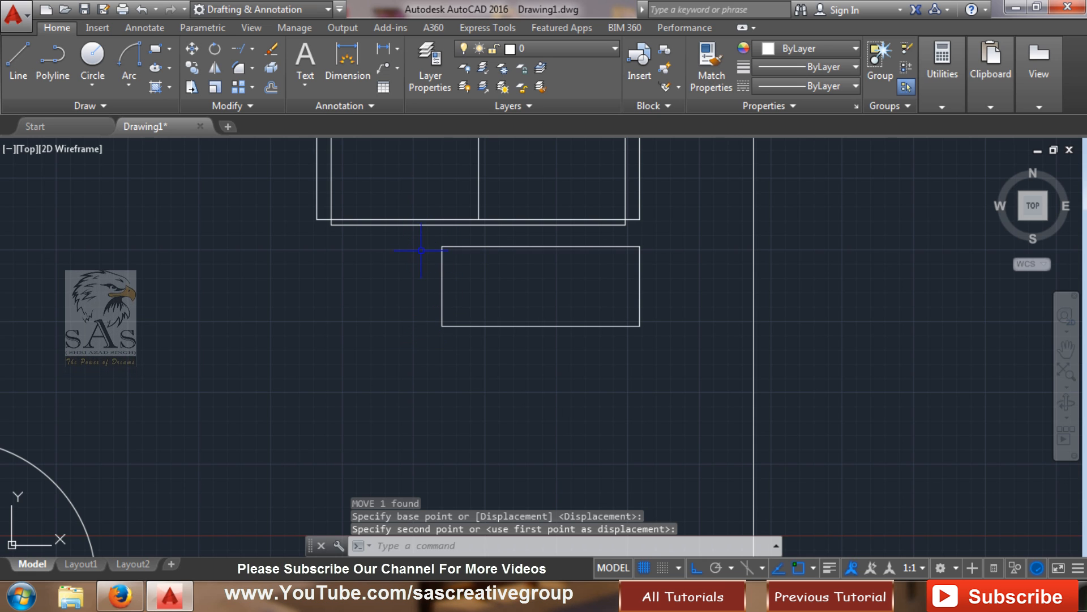
pyautogui.click(215, 86)
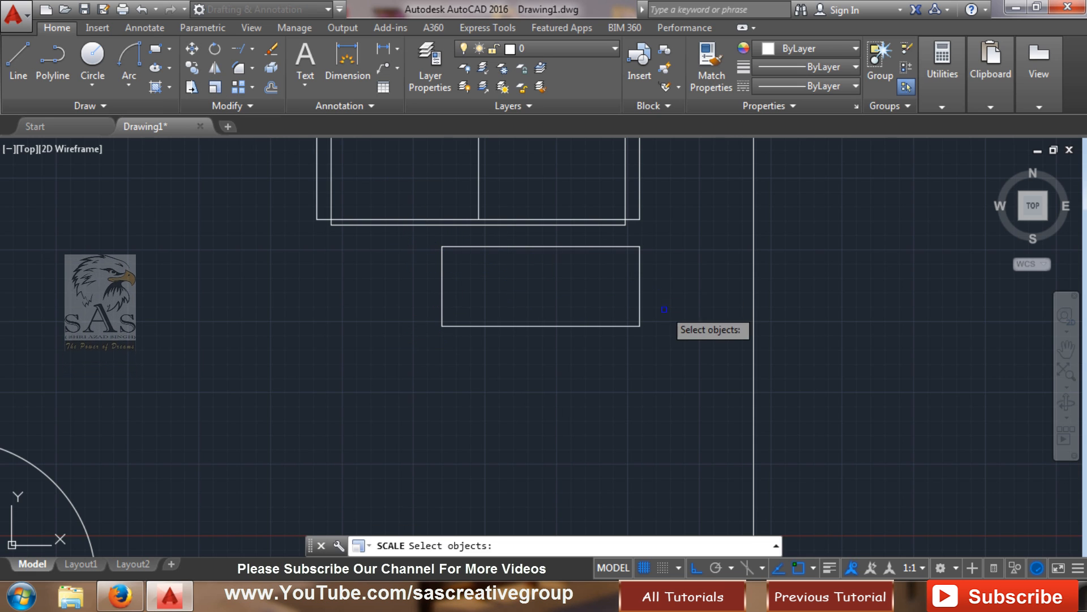
pyautogui.click(640, 326)
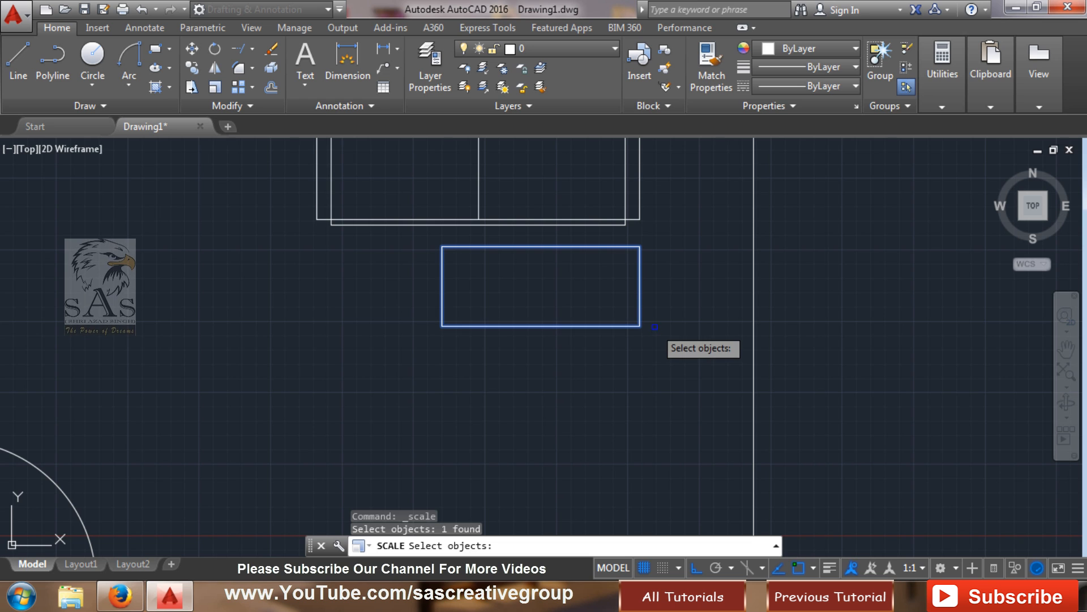
pyautogui.press('Return')
pyautogui.click(639, 326)
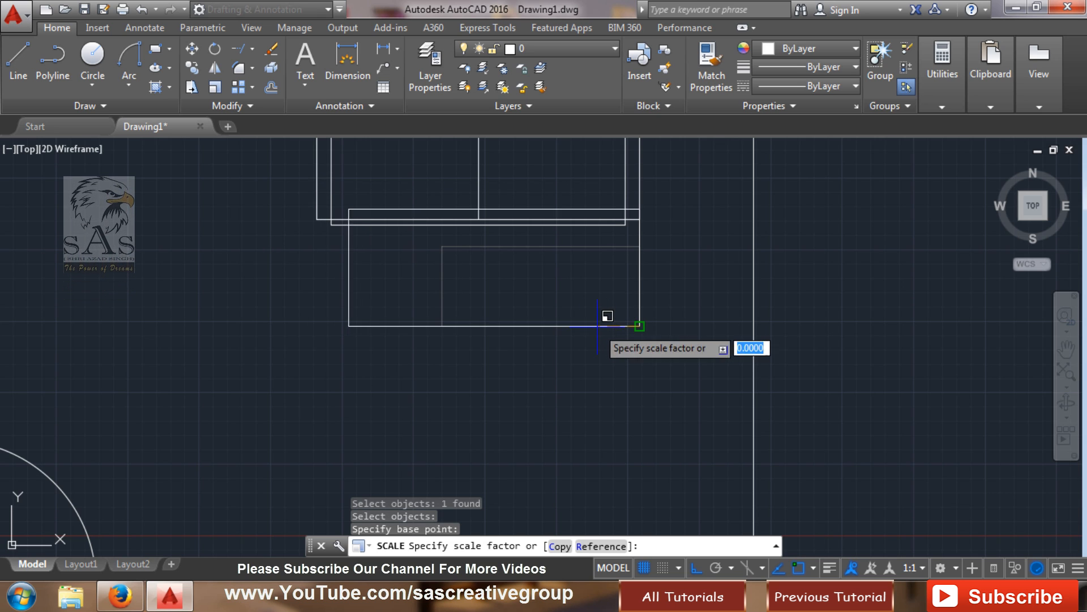
pyautogui.press('Escape')
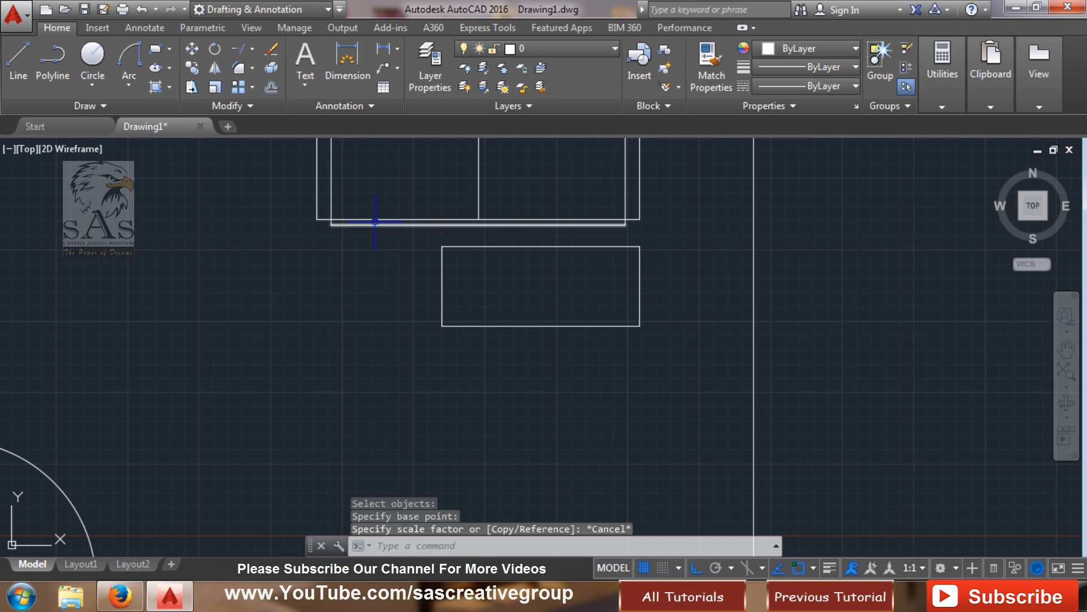
# - Scale the table by reference about its upper-right corner, using its top edge as reference length and ending at the sofa's outer left edge
pyautogui.click(219, 87)
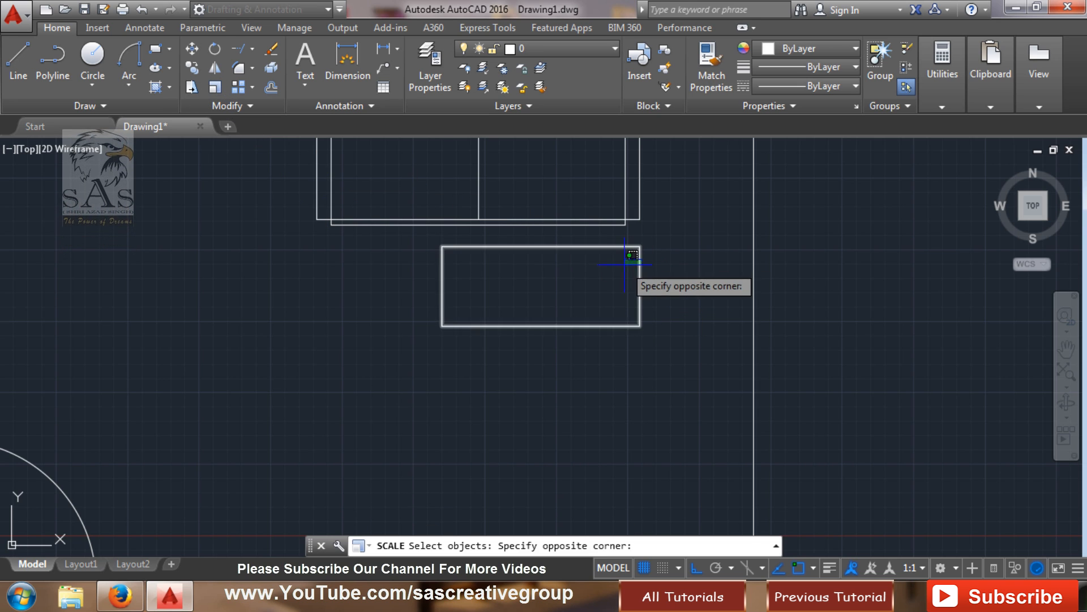
pyautogui.click(627, 254)
pyautogui.press('Return')
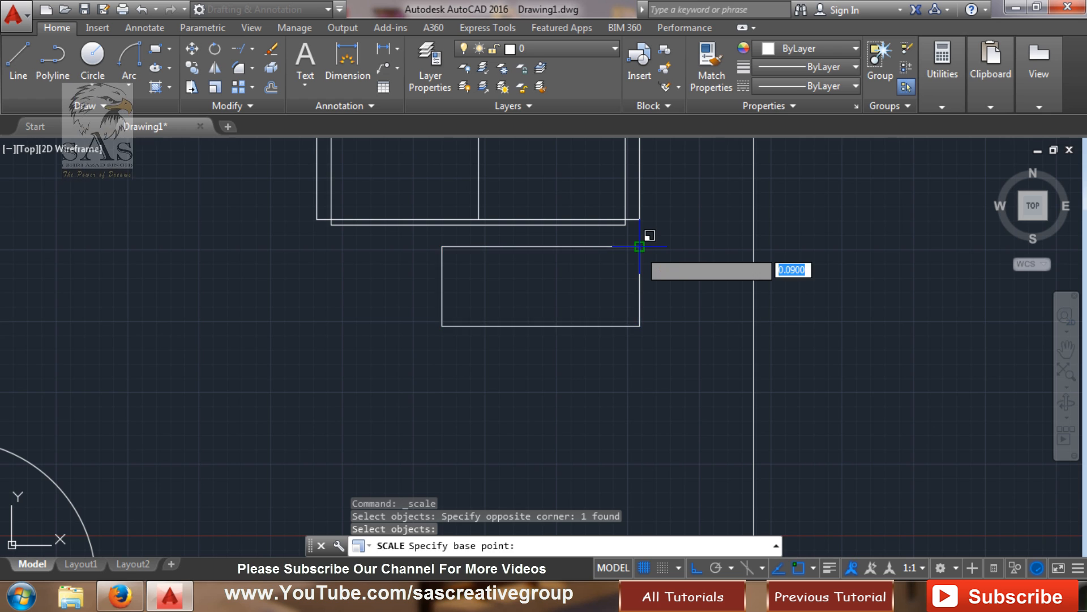
pyautogui.click(640, 246)
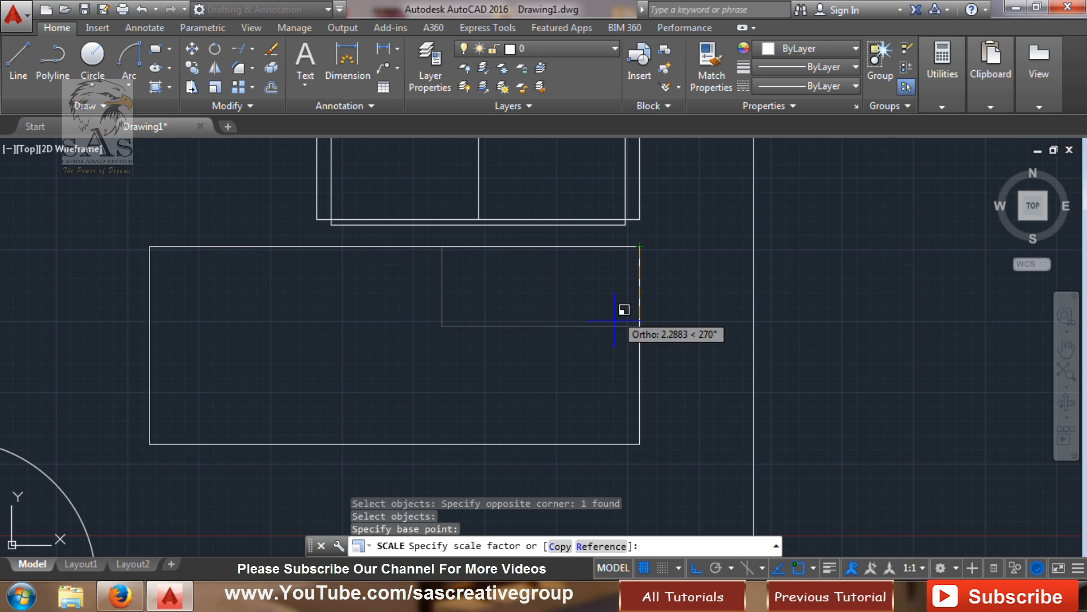
pyautogui.click(601, 546)
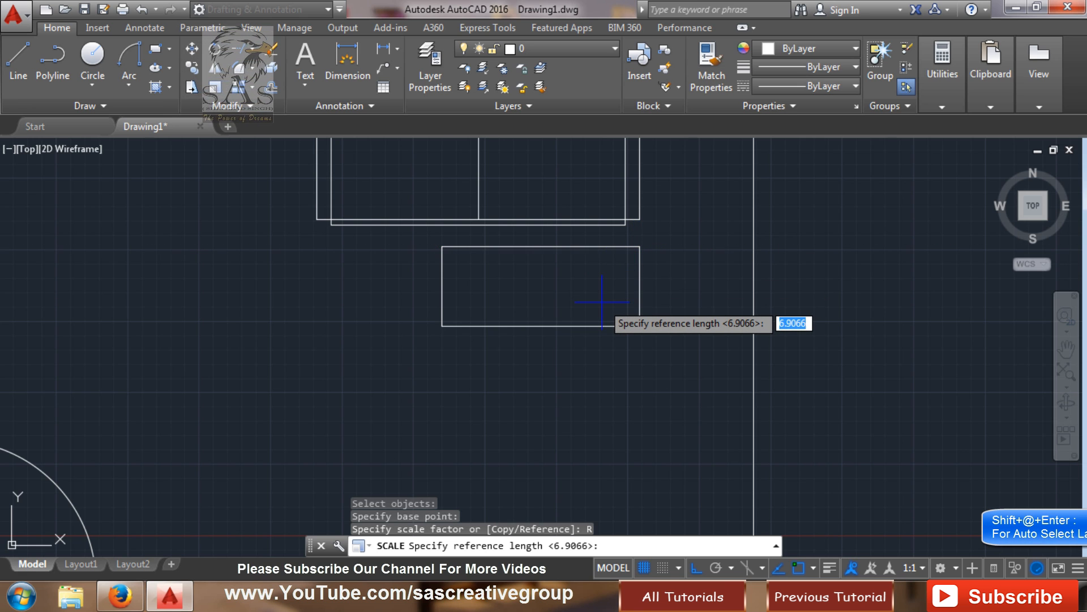
pyautogui.write('@')
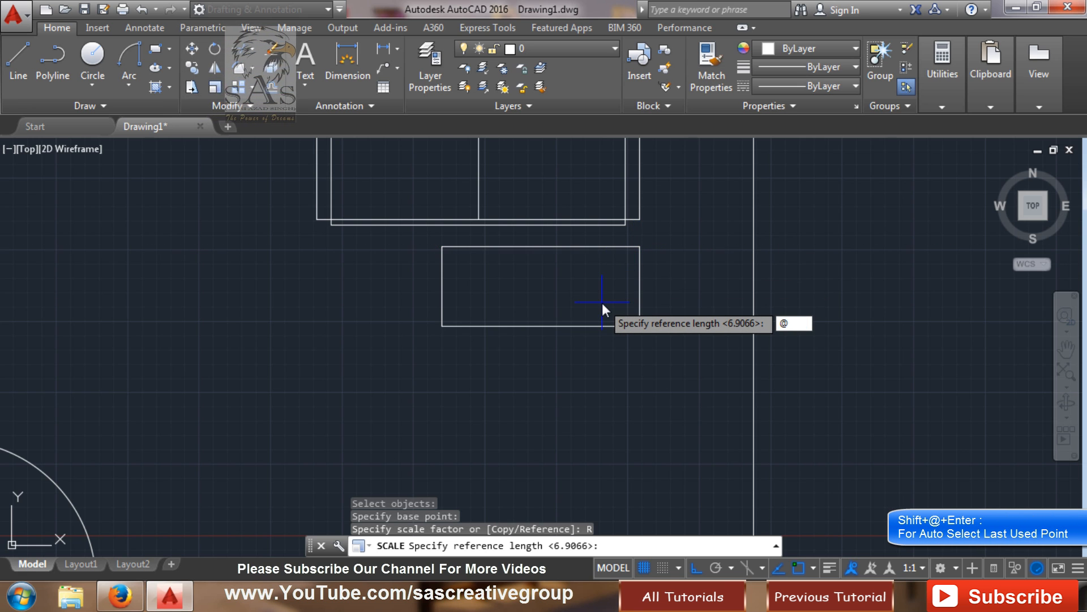
pyautogui.press('Return')
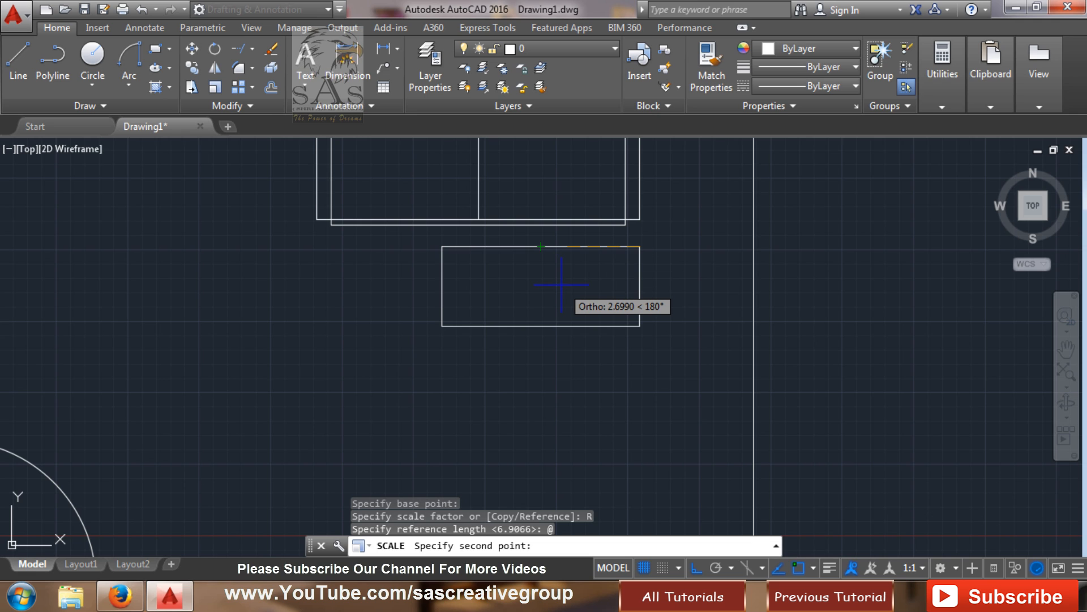
pyautogui.click(442, 246)
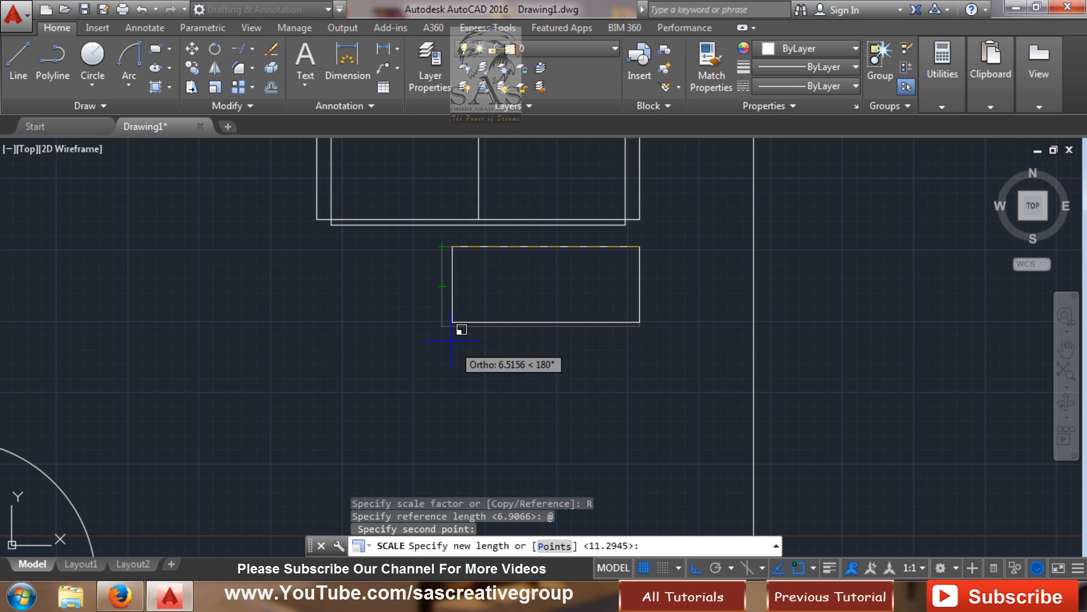
pyautogui.click(317, 247)
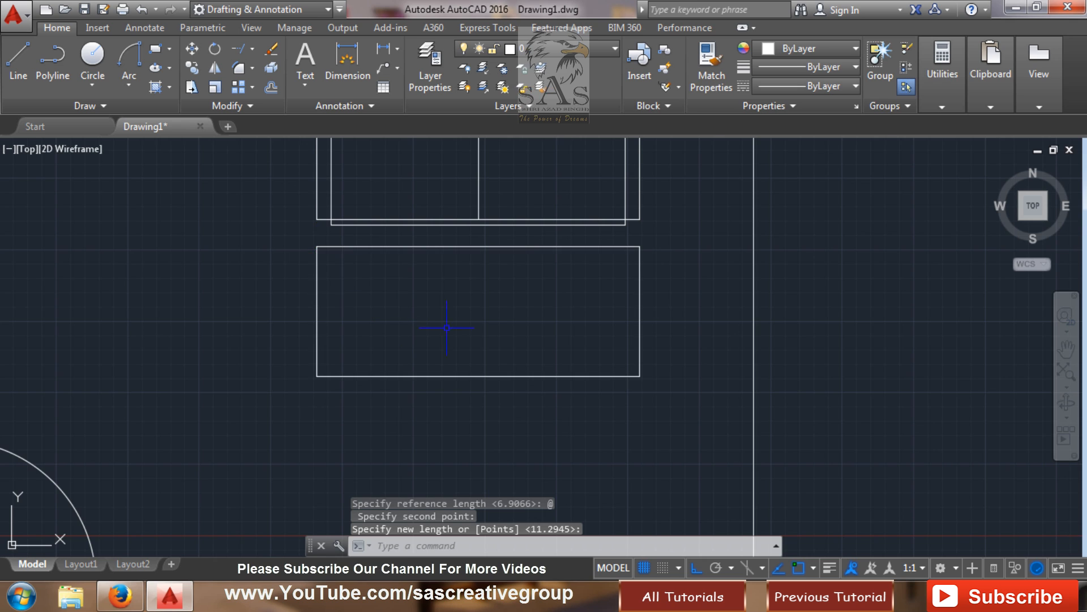
# - Select the whole hexagon drawing, including its dividing lines and four circles, as the objects for the Scale command
pyautogui.scroll(-2, 456, 327)
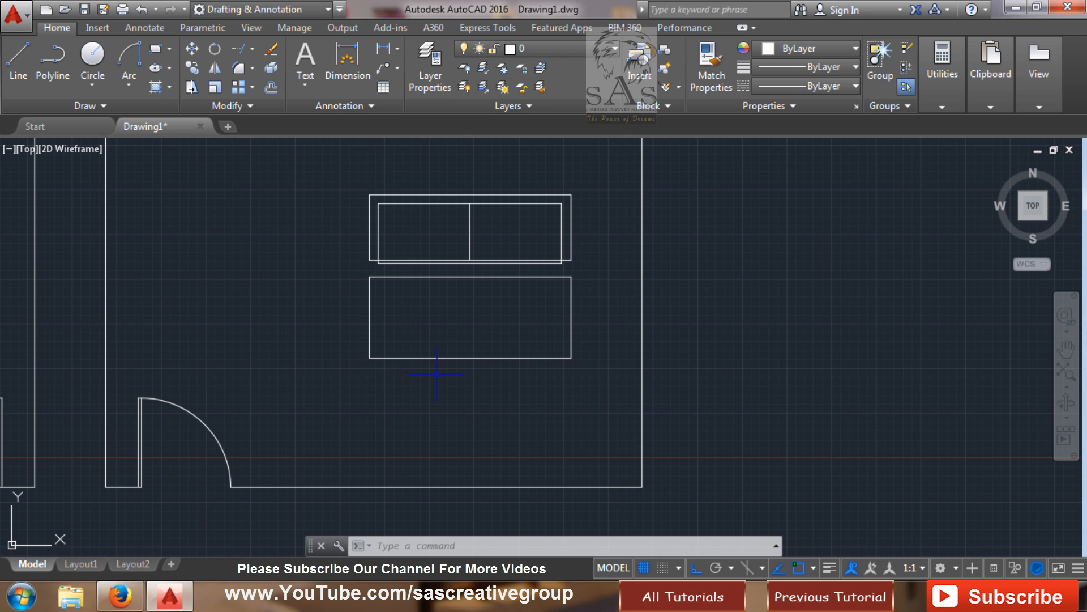
pyautogui.scroll(-2, 439, 374)
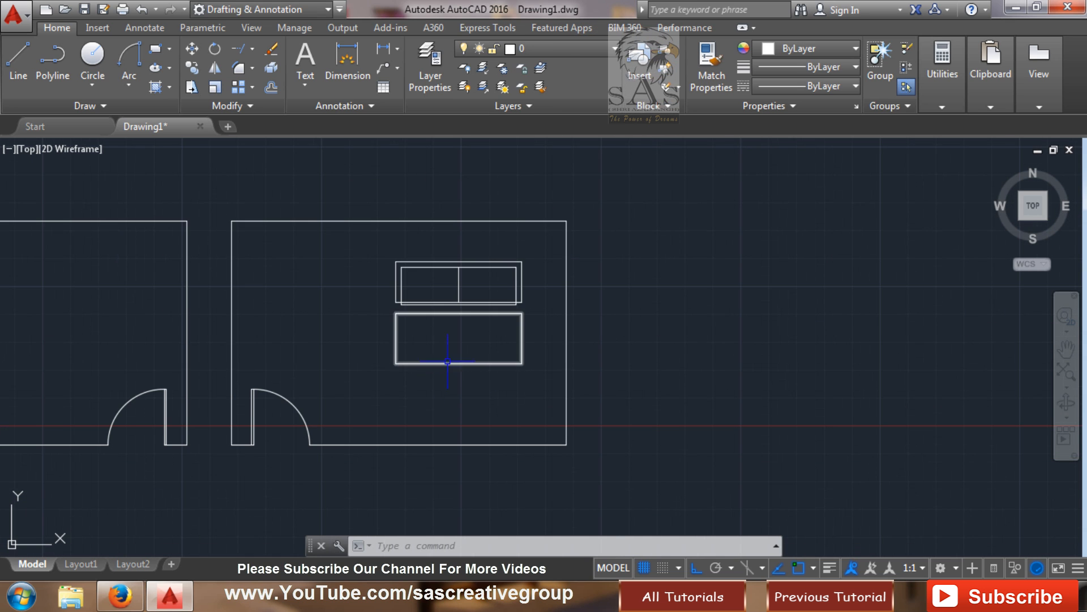
pyautogui.scroll(-5, 442, 368)
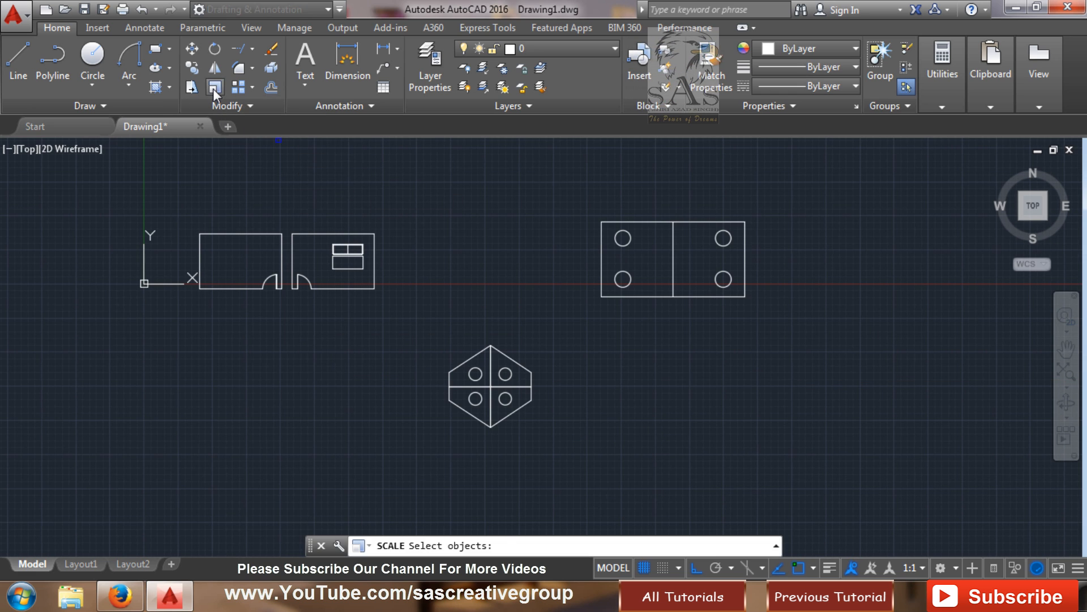
pyautogui.click(214, 87)
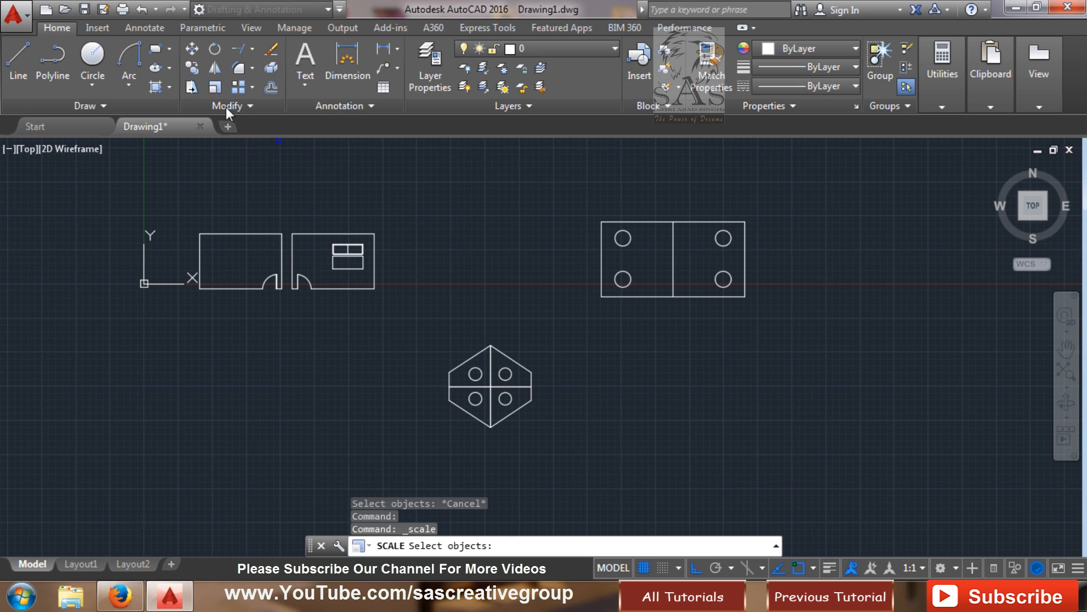
pyautogui.click(576, 320)
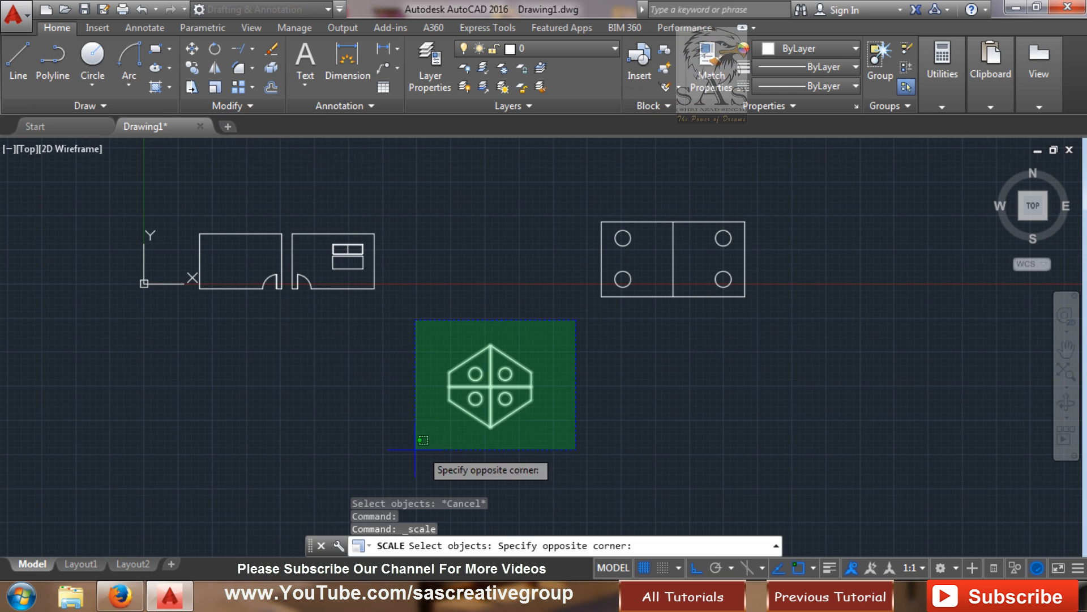
pyautogui.click(391, 444)
pyautogui.press('Return')
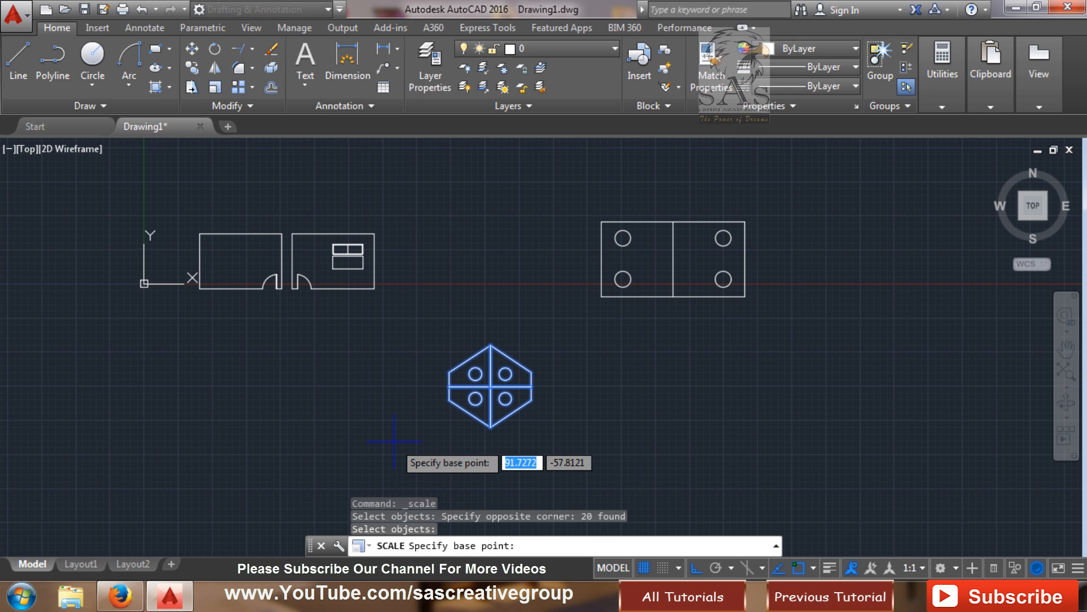